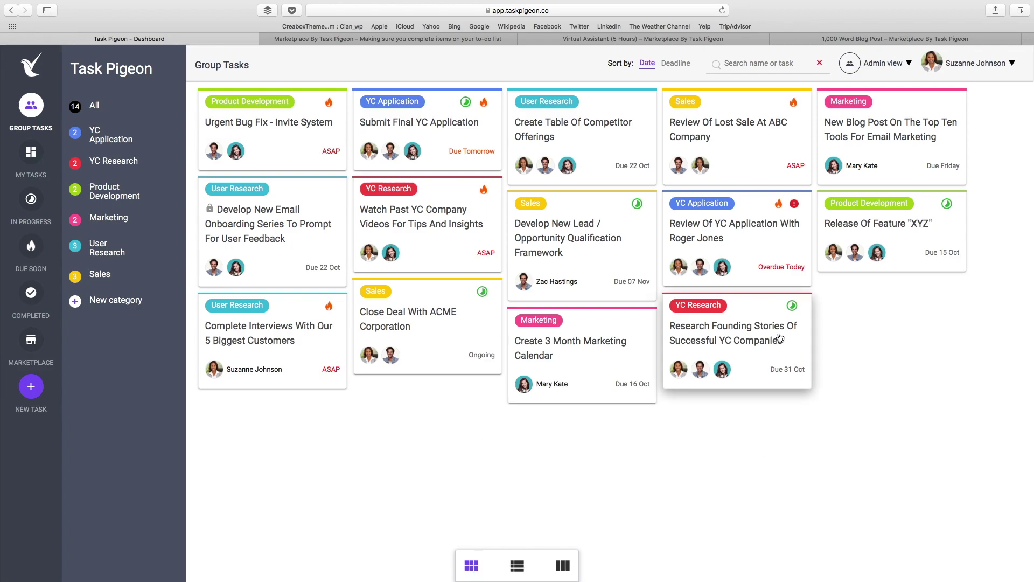
- Preview the group tasks as a list and as category boards, then return to the card grid
click(518, 567)
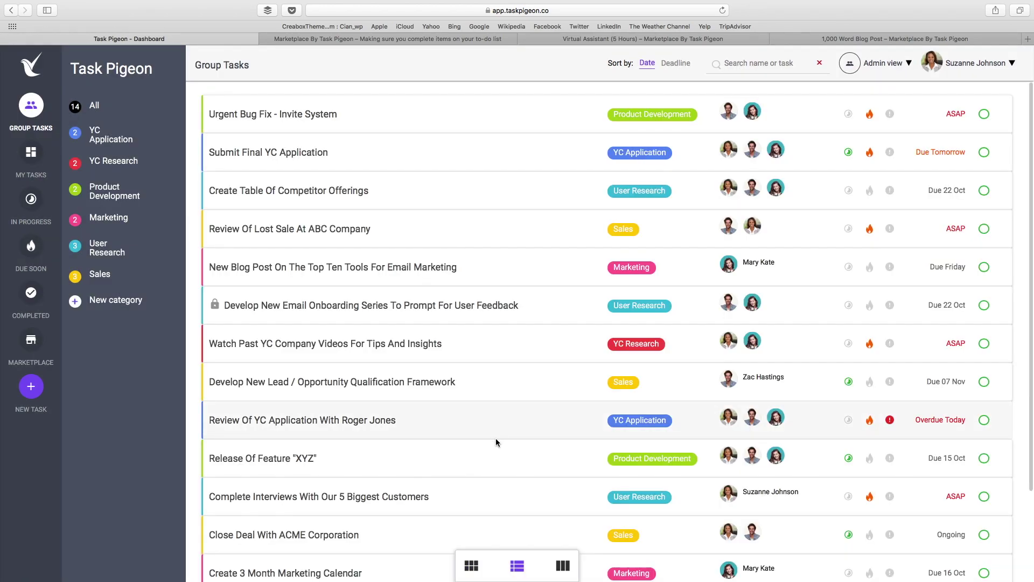
click(563, 566)
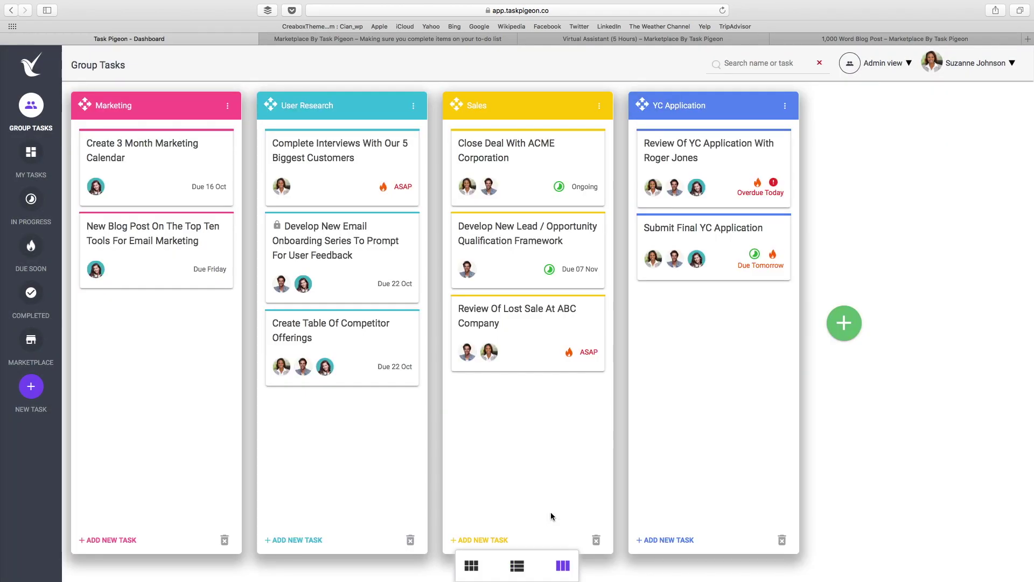
click(472, 565)
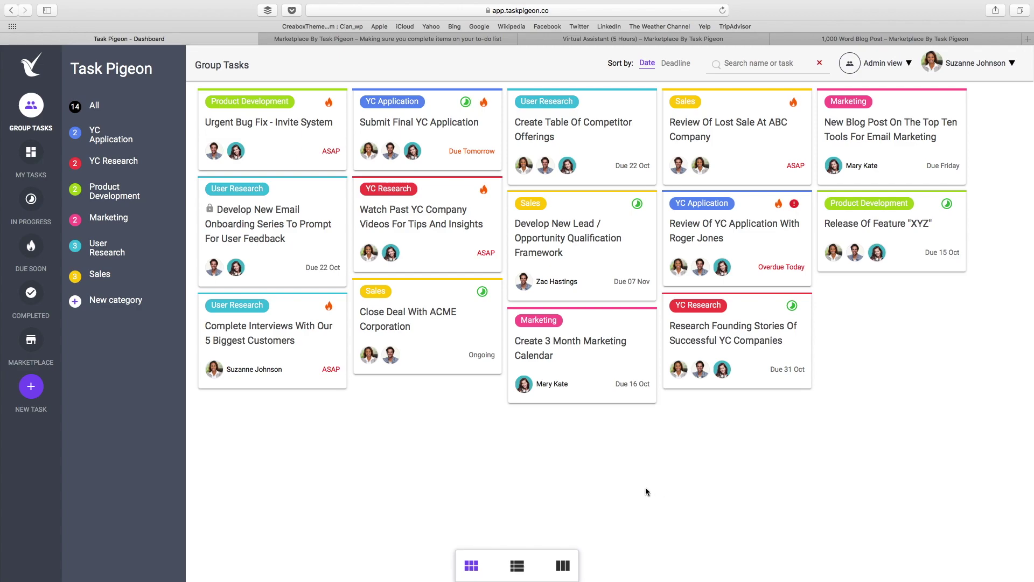
- Filter the tasks by assigned to me, in progress, due soon and completed, then show all group tasks
click(30, 155)
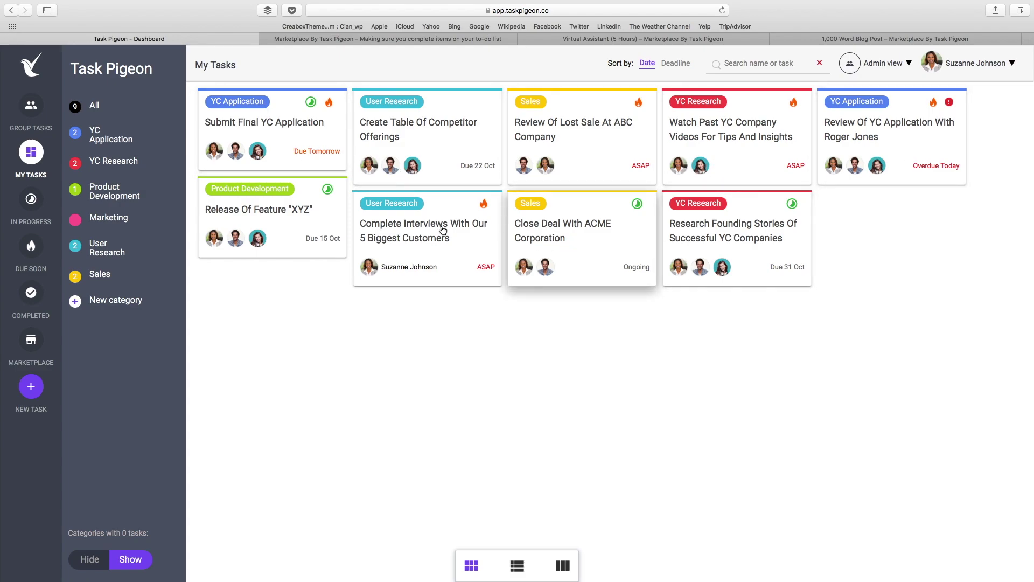
click(30, 204)
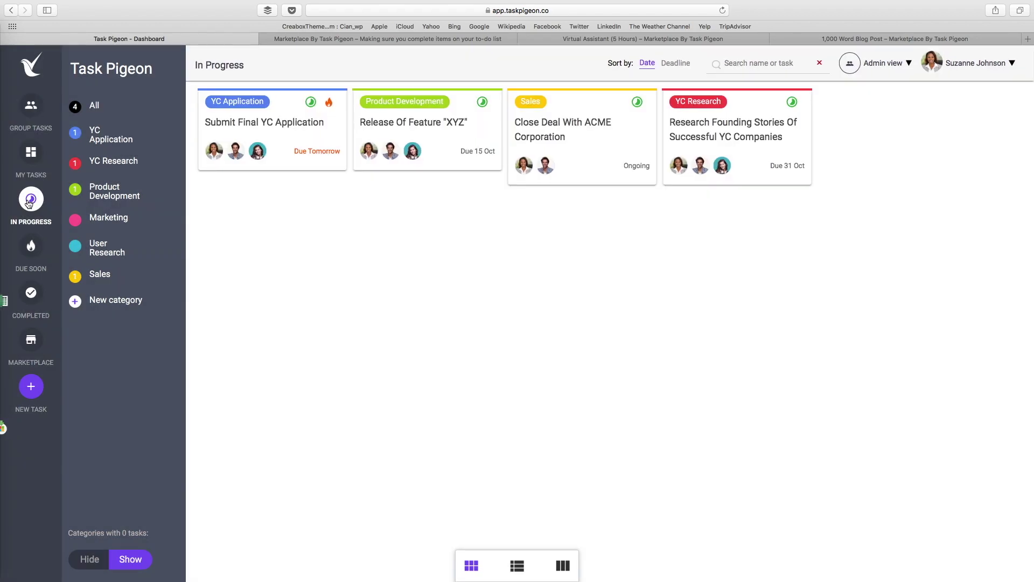
click(30, 252)
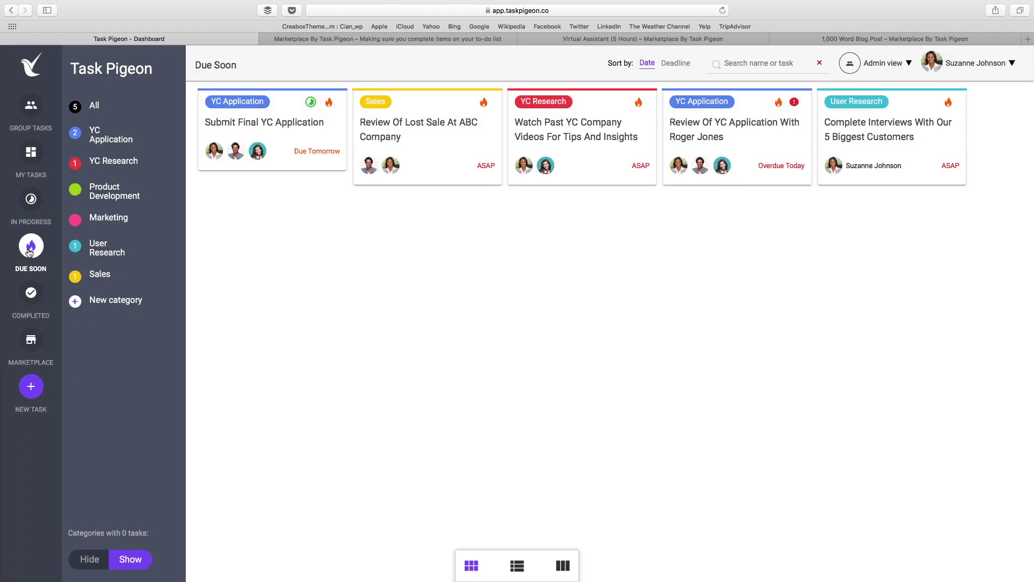
click(31, 293)
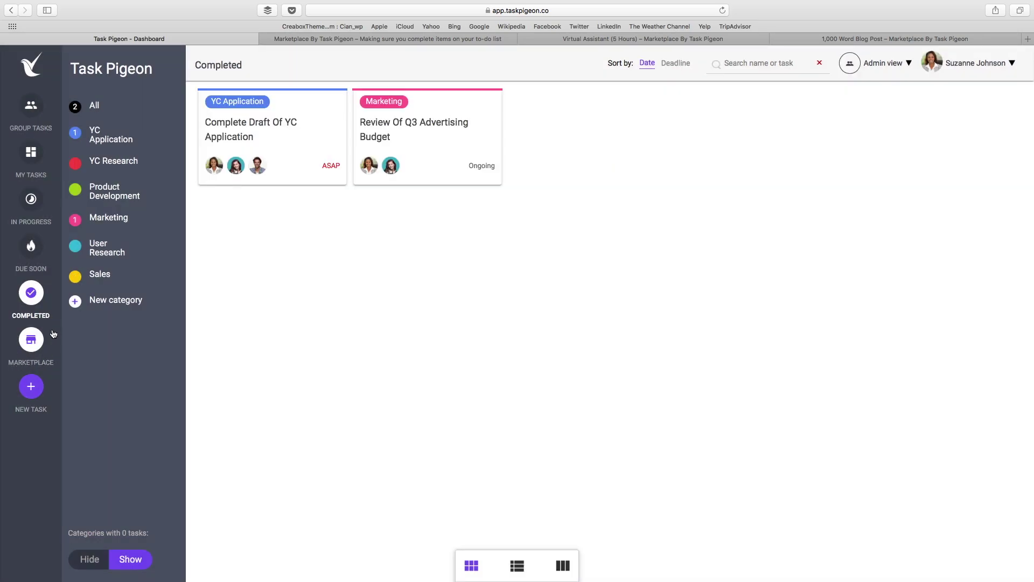
click(31, 108)
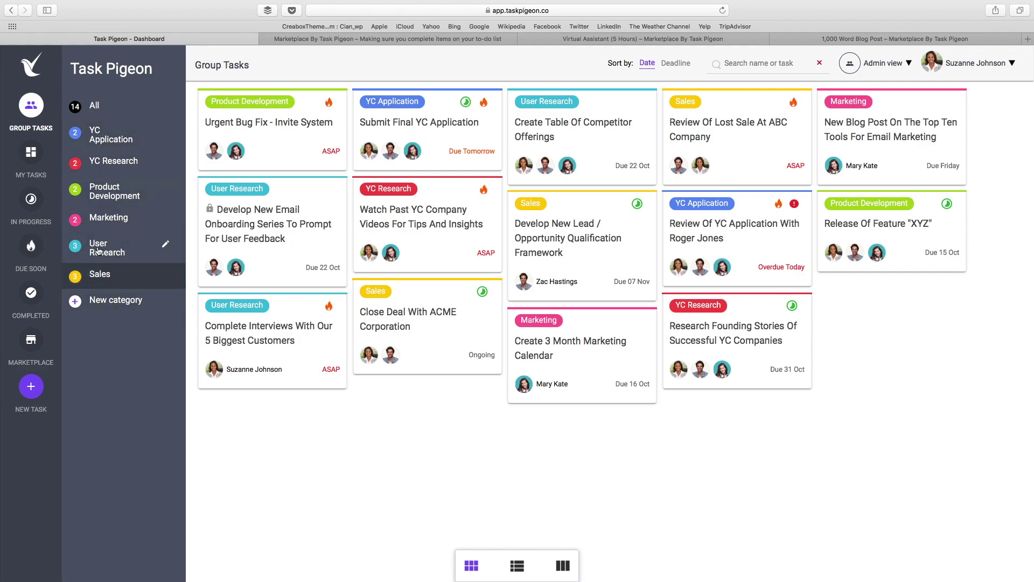
- Filter to the YC Application category, check my and in-progress tasks, then clear the filter
click(102, 140)
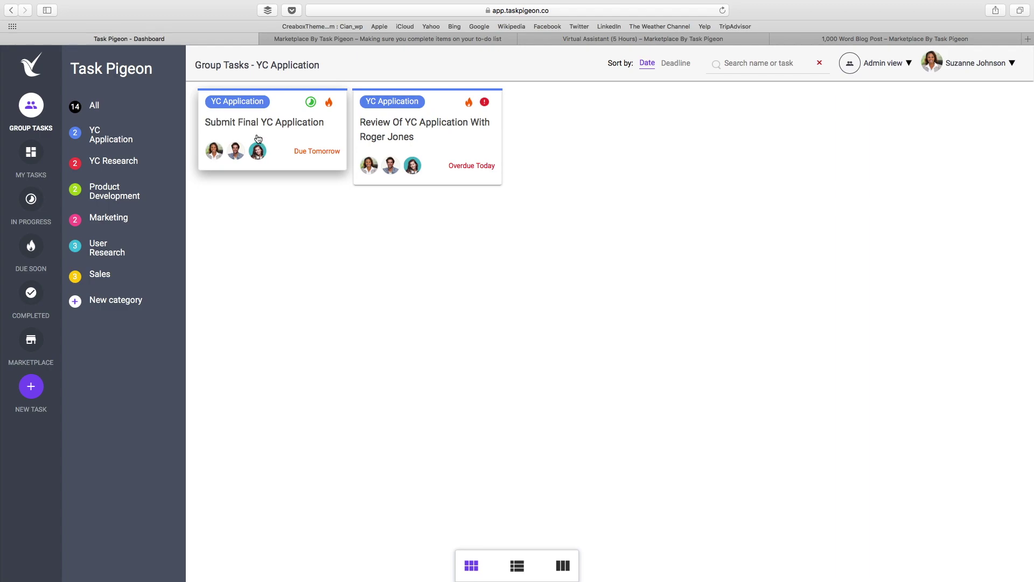
click(33, 154)
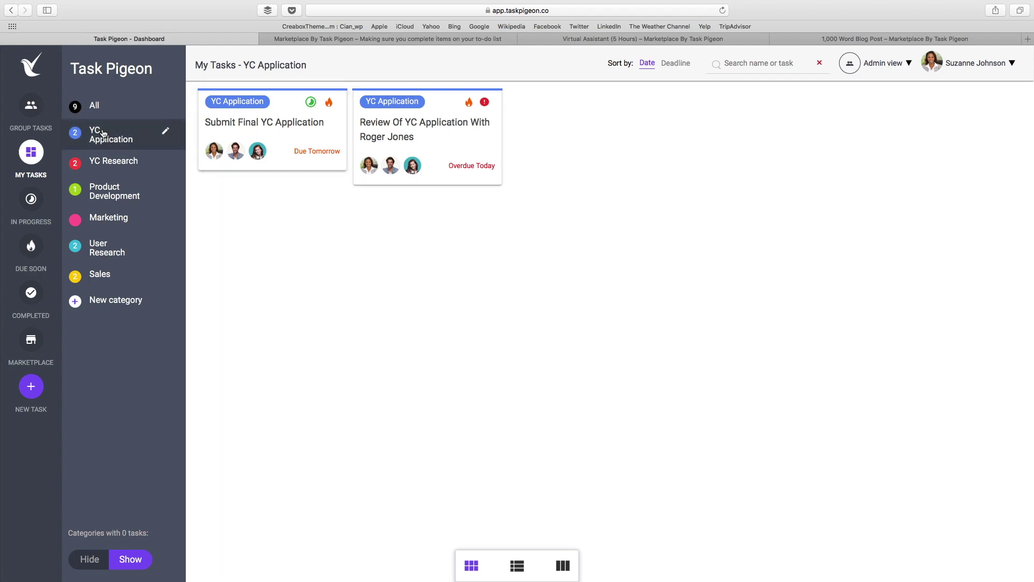
click(29, 211)
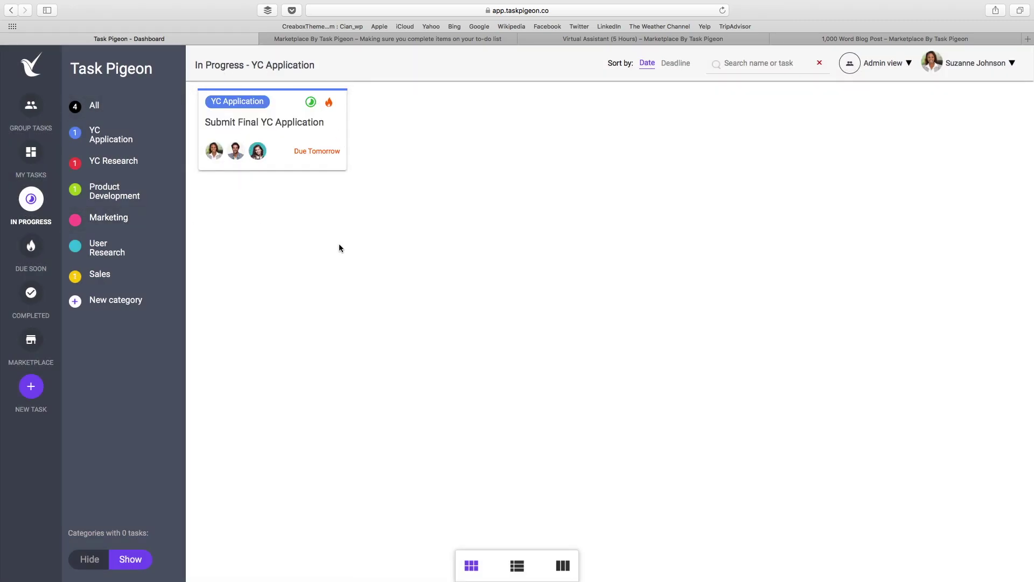
click(36, 106)
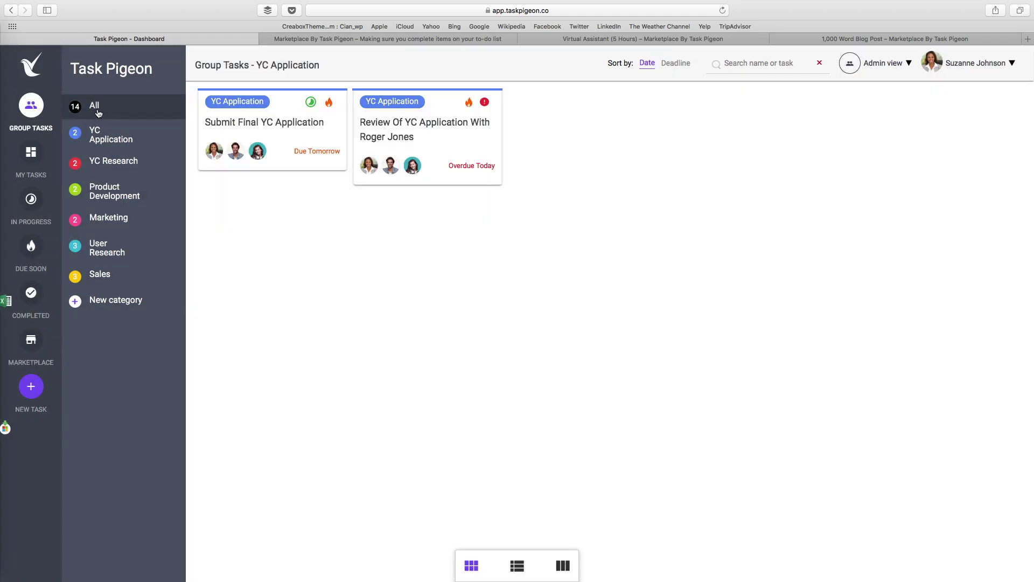
click(96, 107)
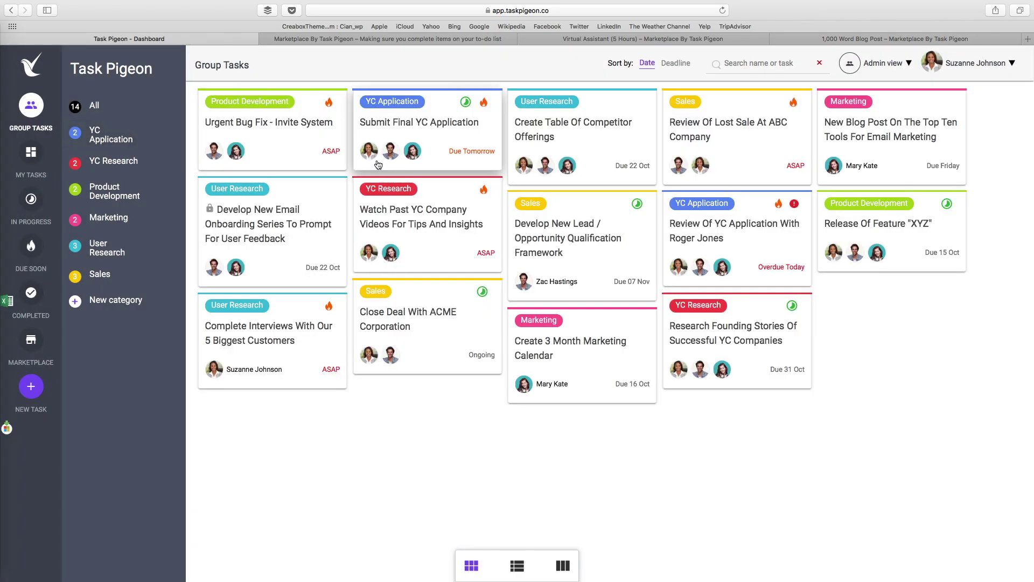
- In board view, add a new board for the YC Research category, then return to the card grid
click(517, 566)
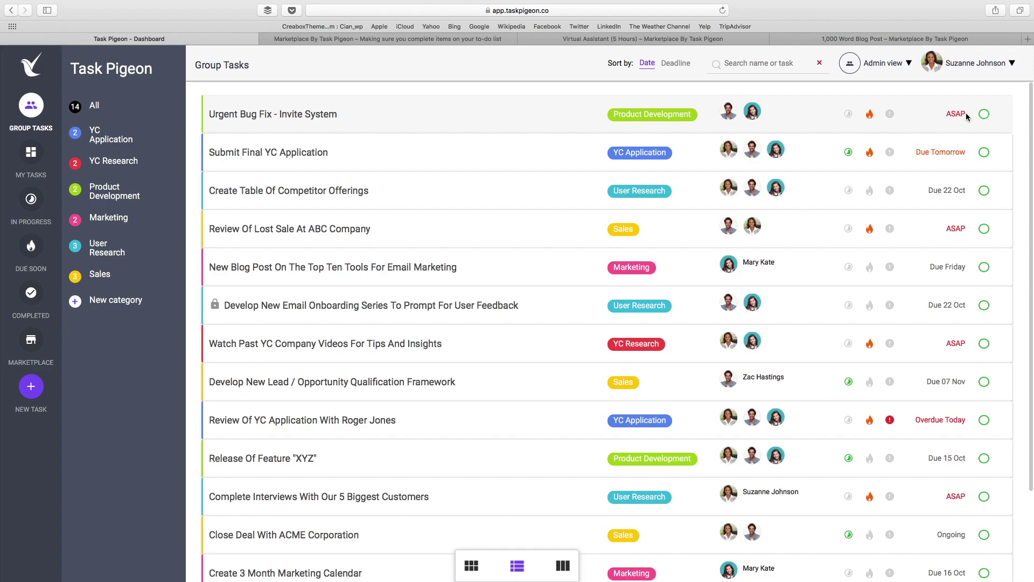
click(563, 566)
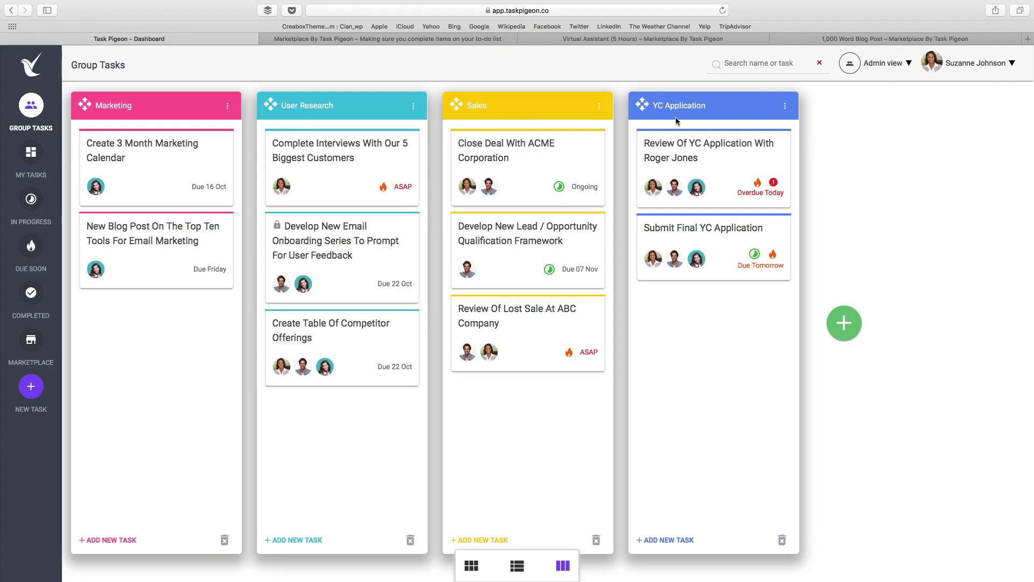
click(845, 324)
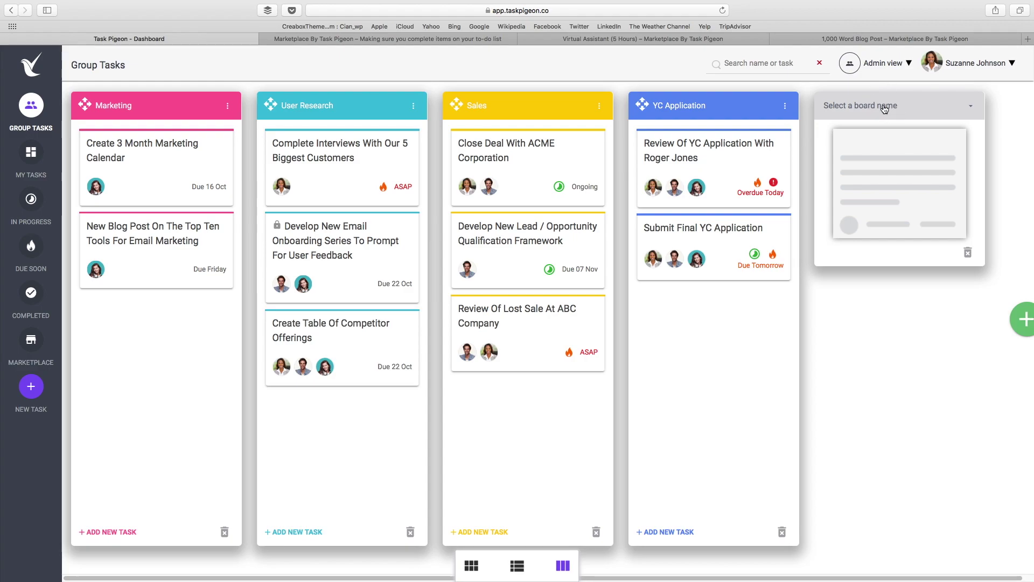
click(884, 108)
click(868, 145)
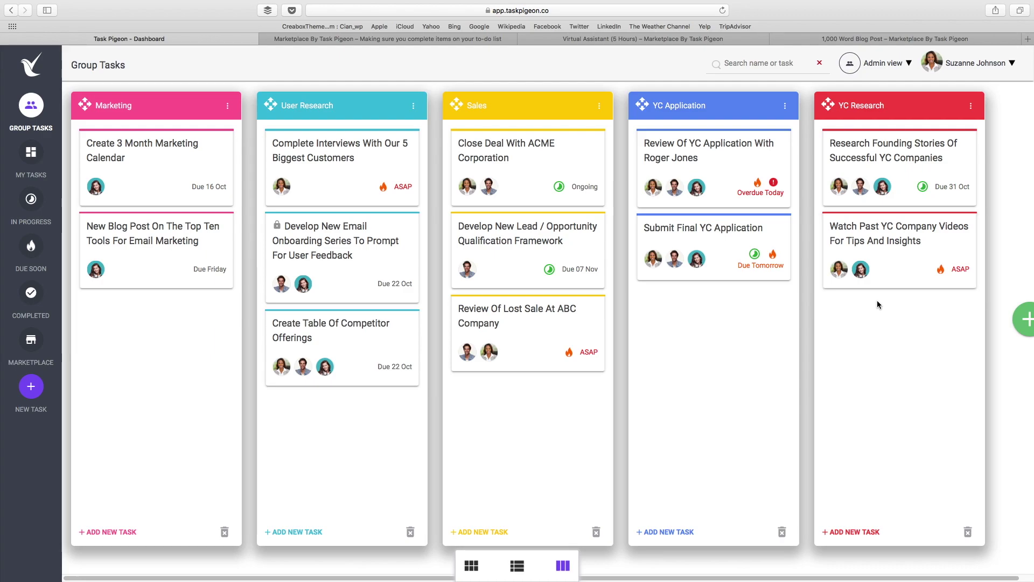
click(472, 566)
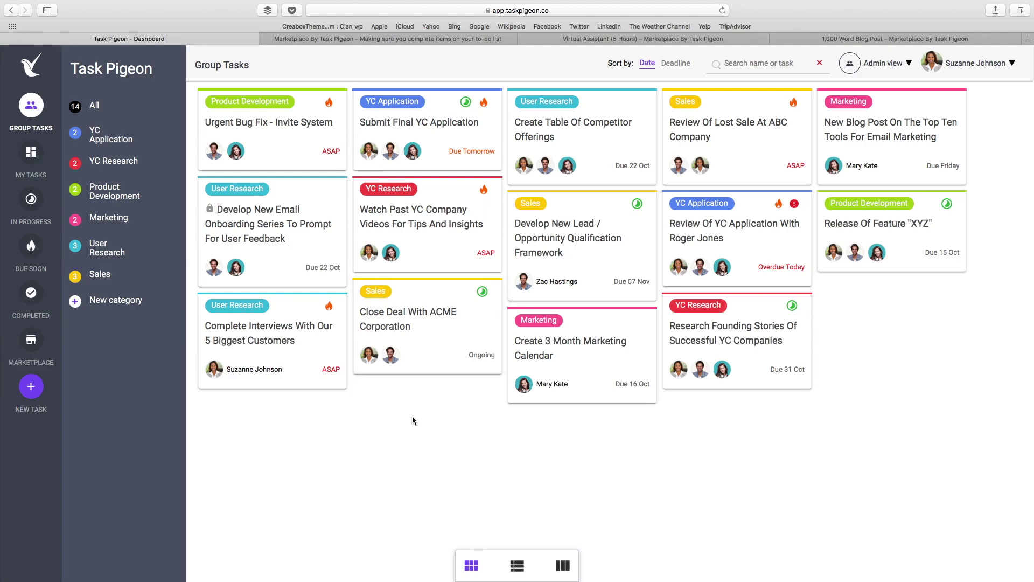
- View and close the details of Close Deal With ACME Corporation and Create Table Of Competitor Offerings
click(408, 324)
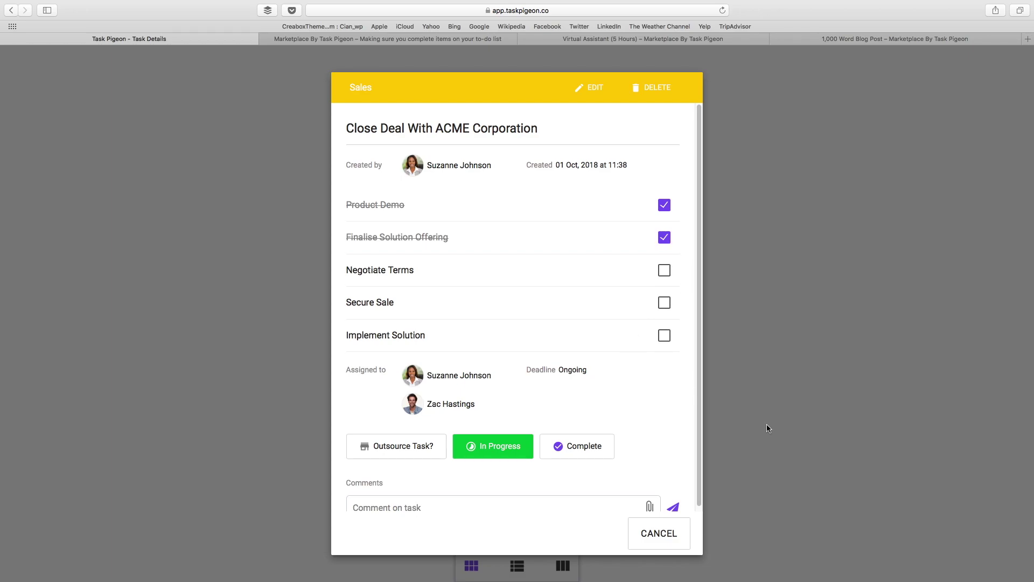
click(753, 491)
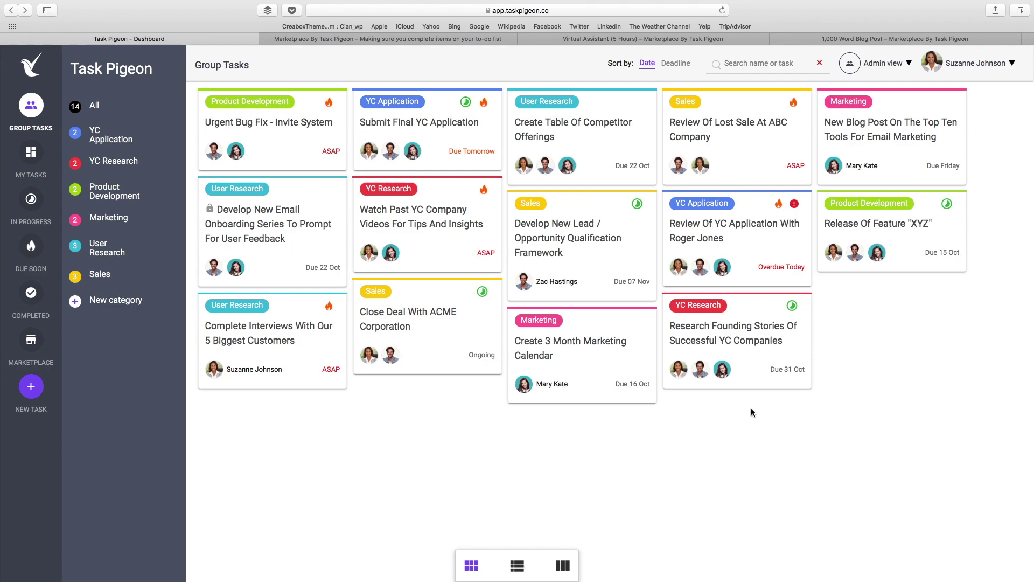
click(584, 139)
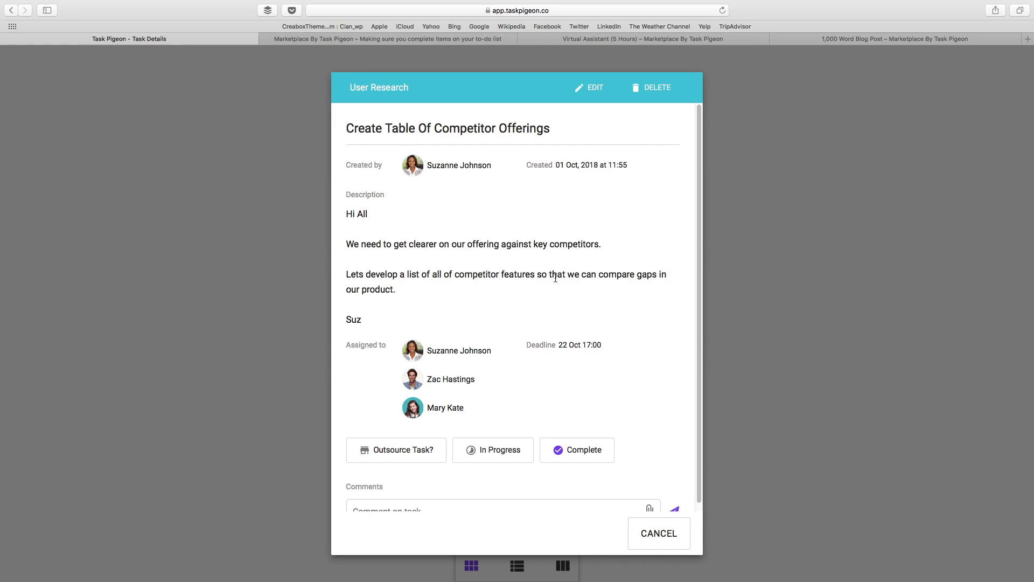
click(784, 326)
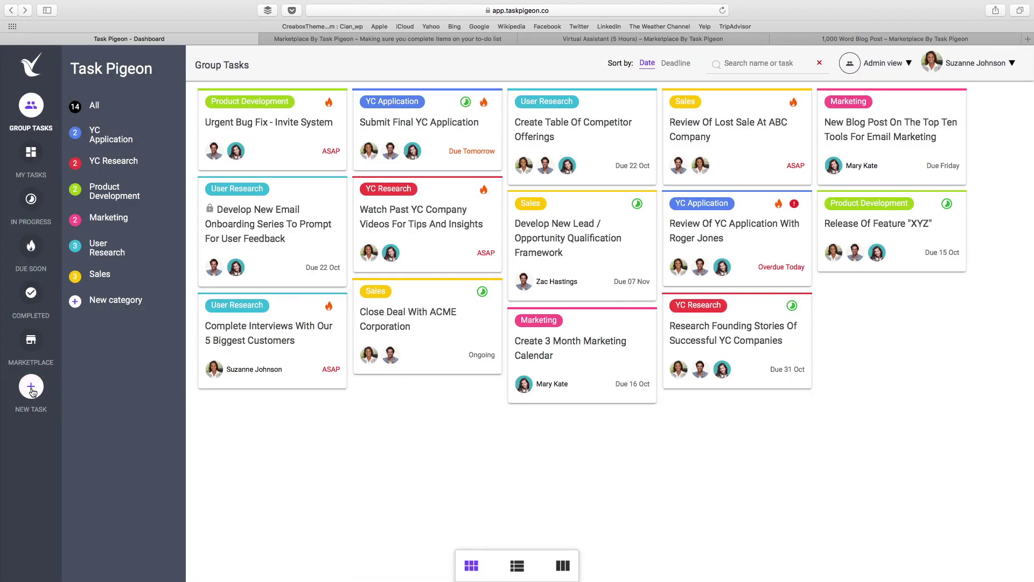
- Start a new task and show the sources available under the attach-files dropdown
click(31, 388)
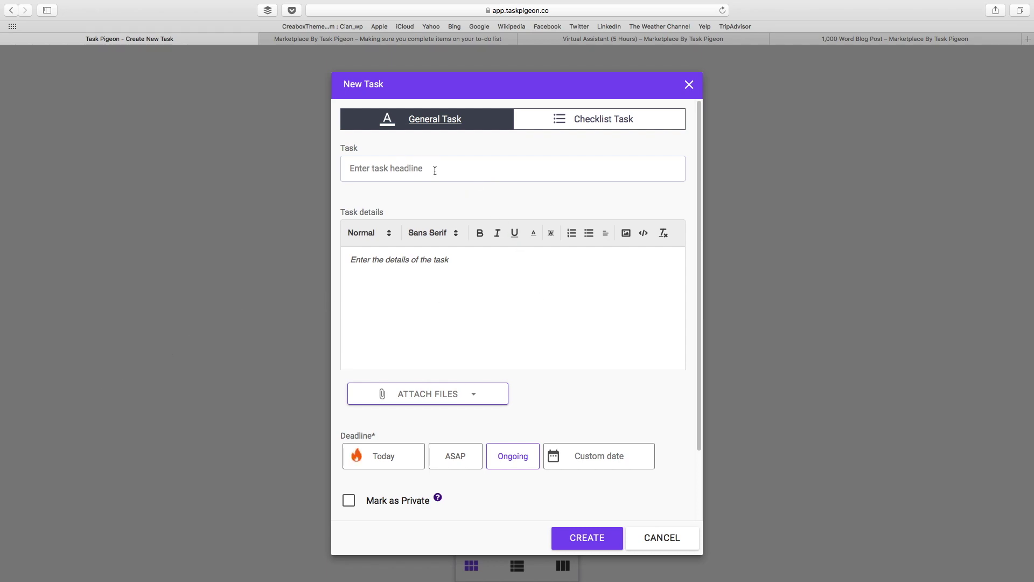
scroll(446, 272, down, 4)
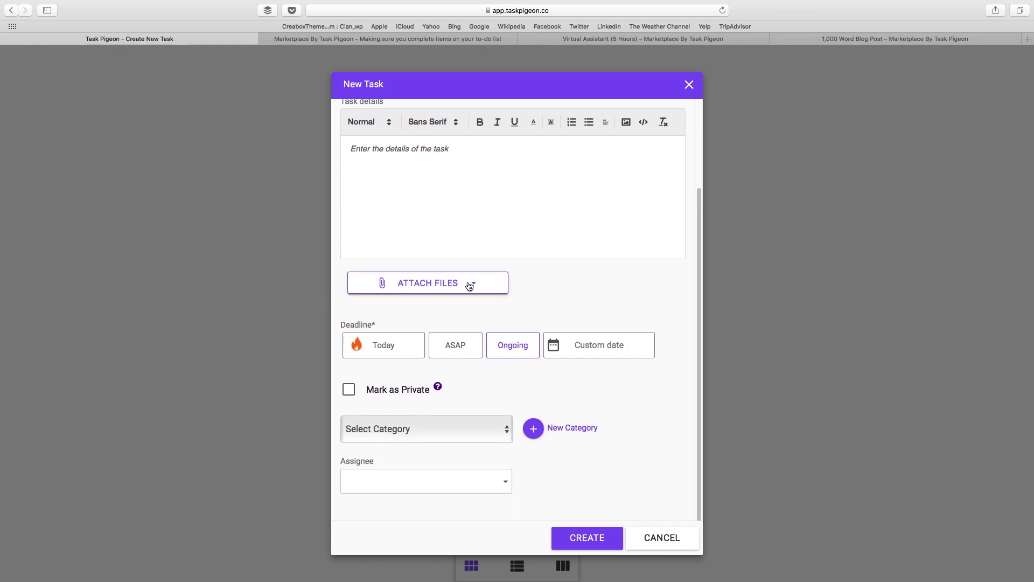
click(475, 285)
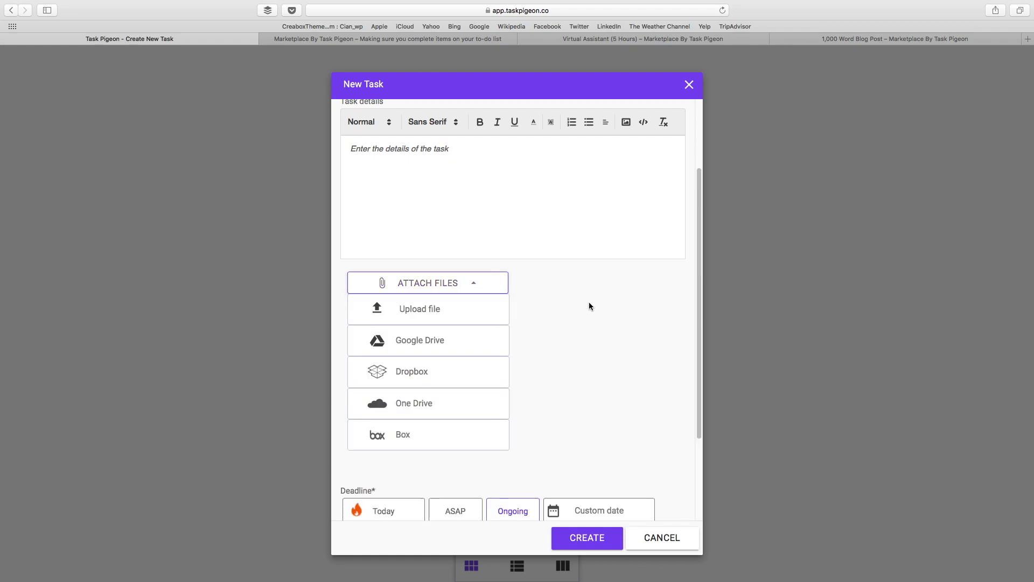
scroll(585, 299, down, 6)
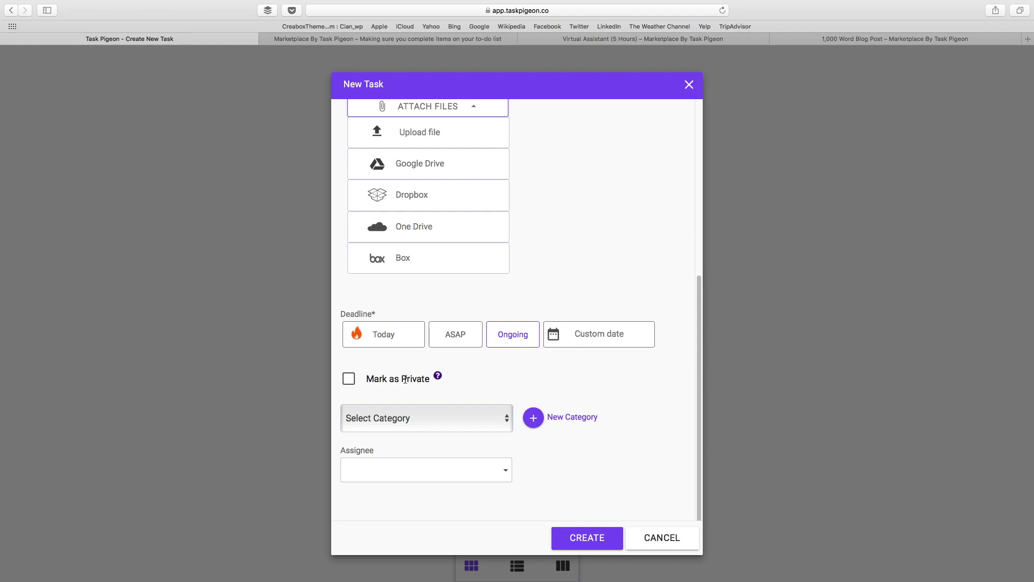
scroll(405, 380, up, 5)
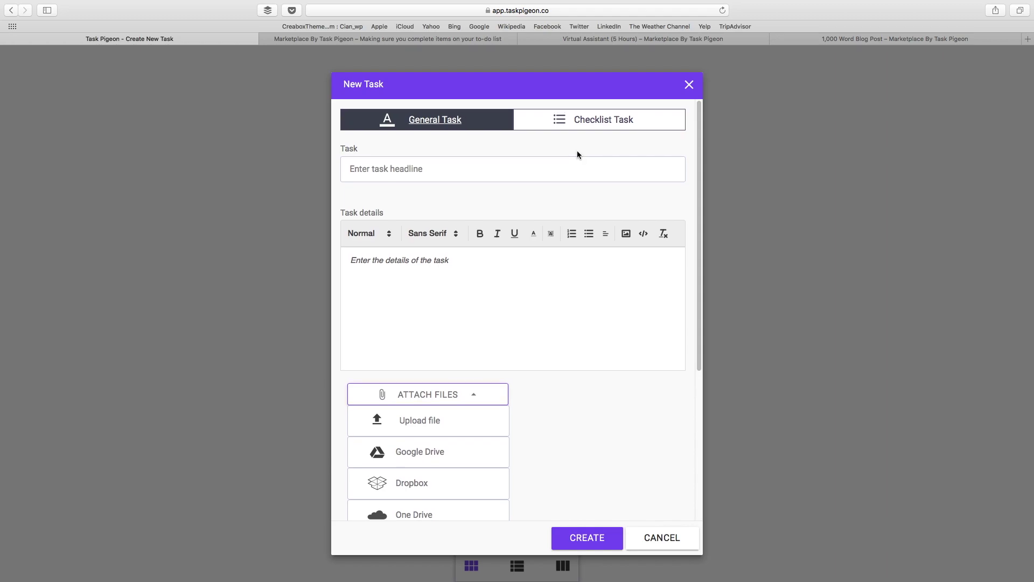
- Make the new task a checklist and add several extra empty item fields
click(588, 124)
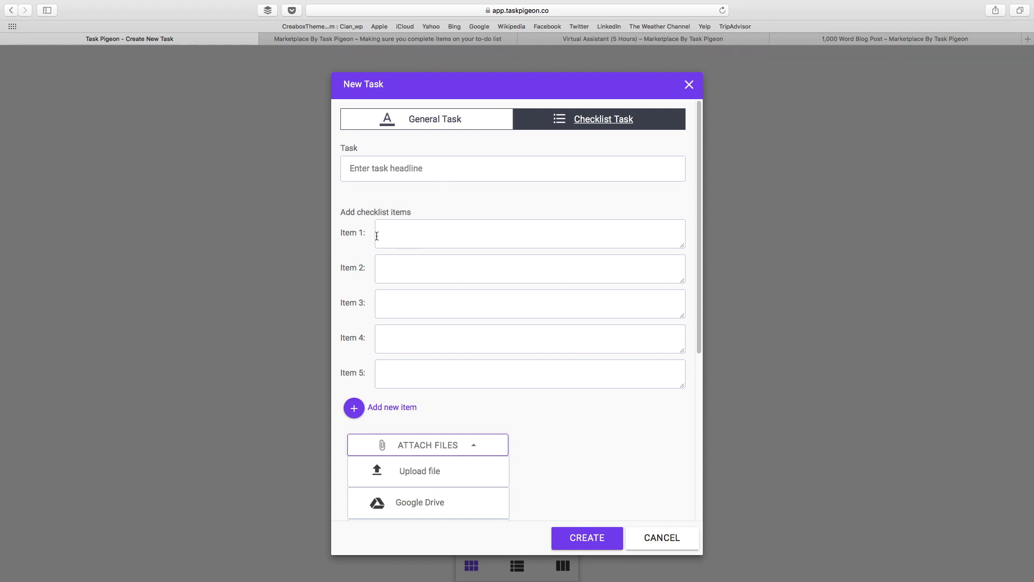
scroll(358, 247, down, 3)
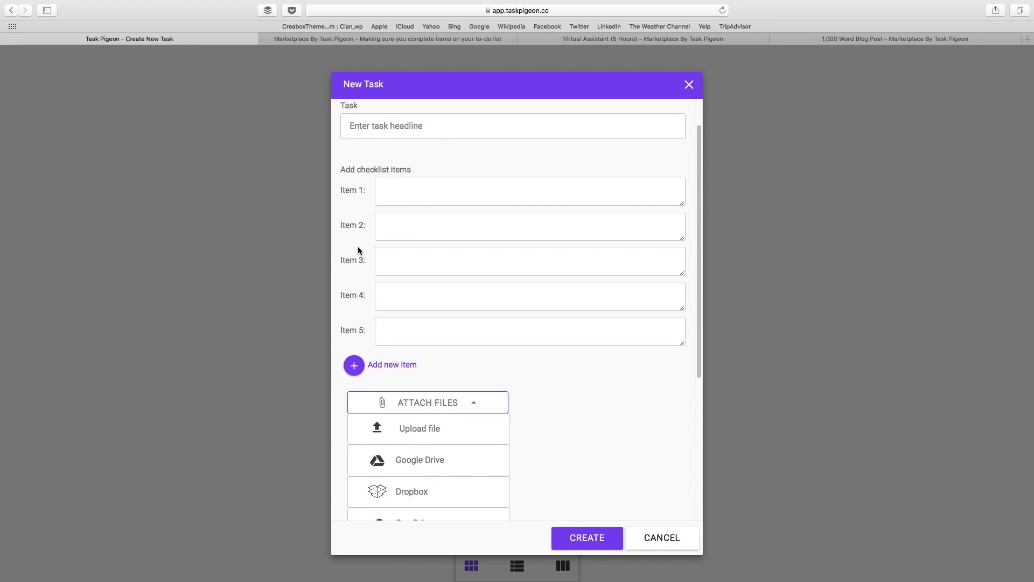
scroll(357, 248, up, 2)
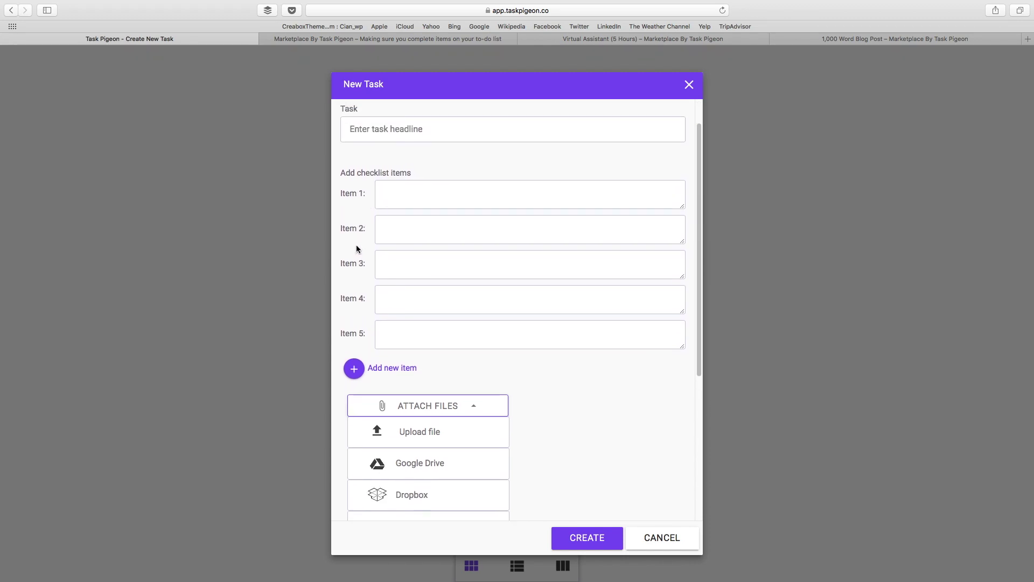
click(353, 368)
click(355, 406)
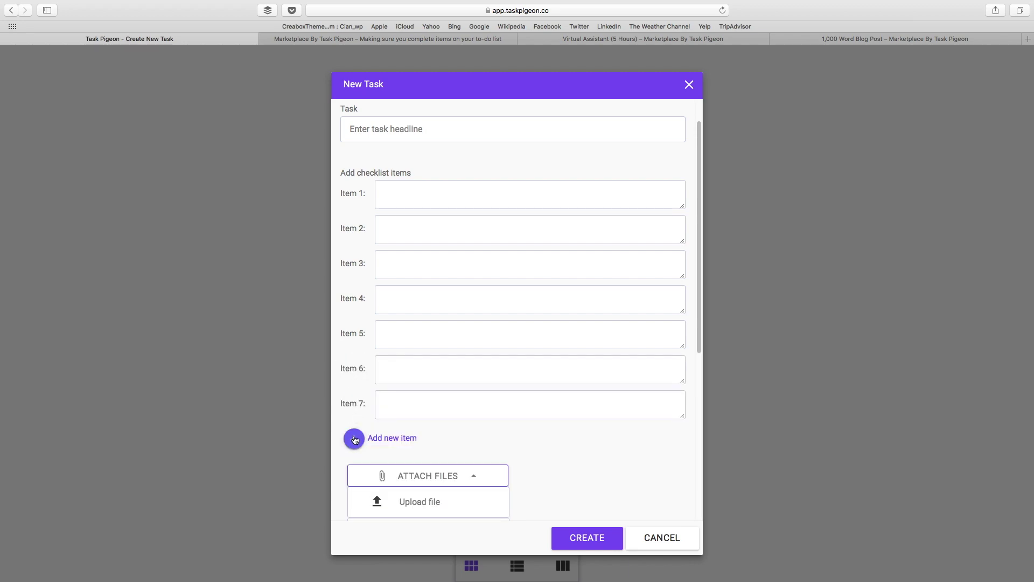
click(355, 438)
- Cancel the new task and confirm discarding the unsaved changes
scroll(392, 396, down, 3)
scroll(426, 409, down, 4)
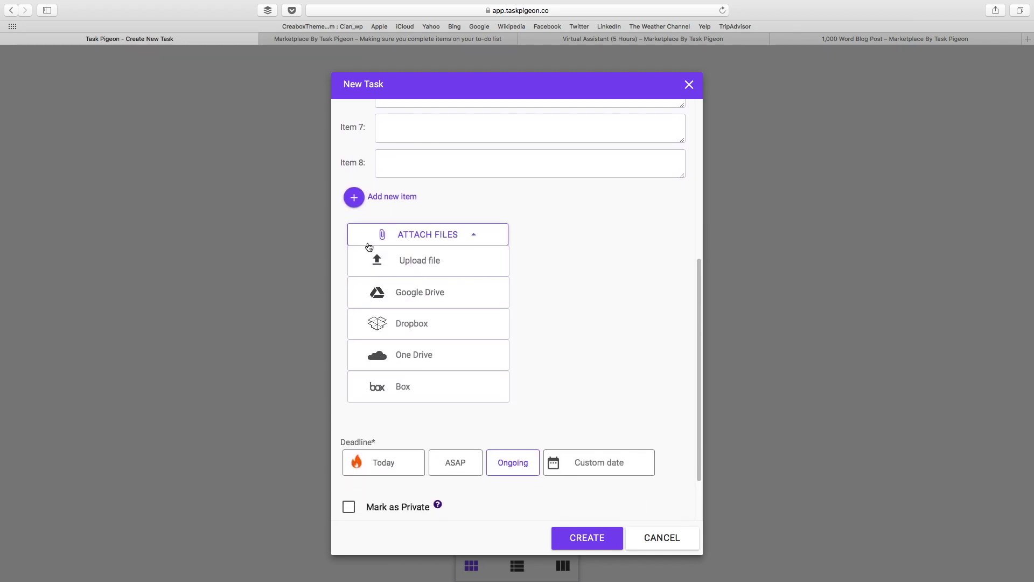
scroll(571, 312, down, 3)
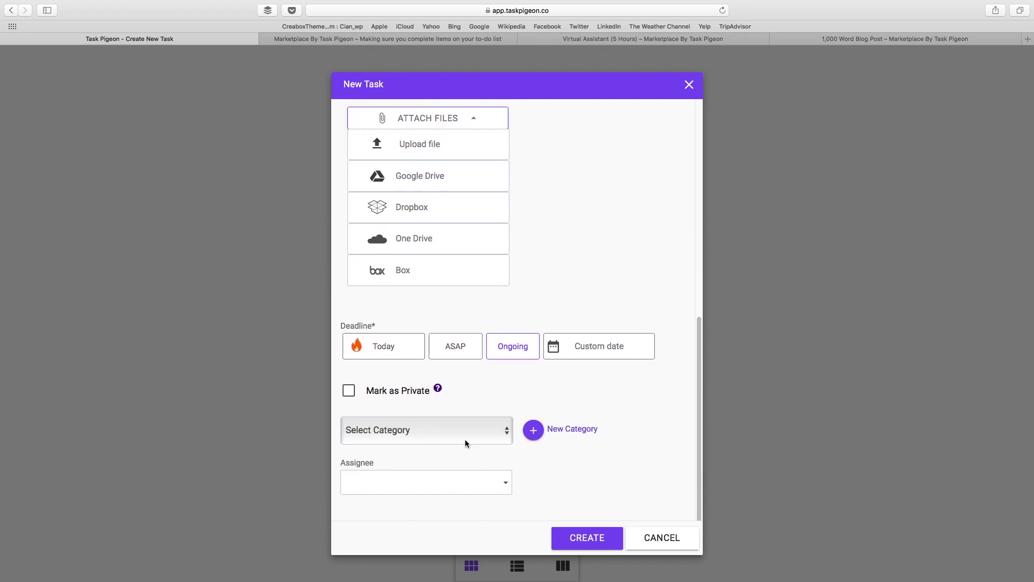
click(683, 543)
click(476, 389)
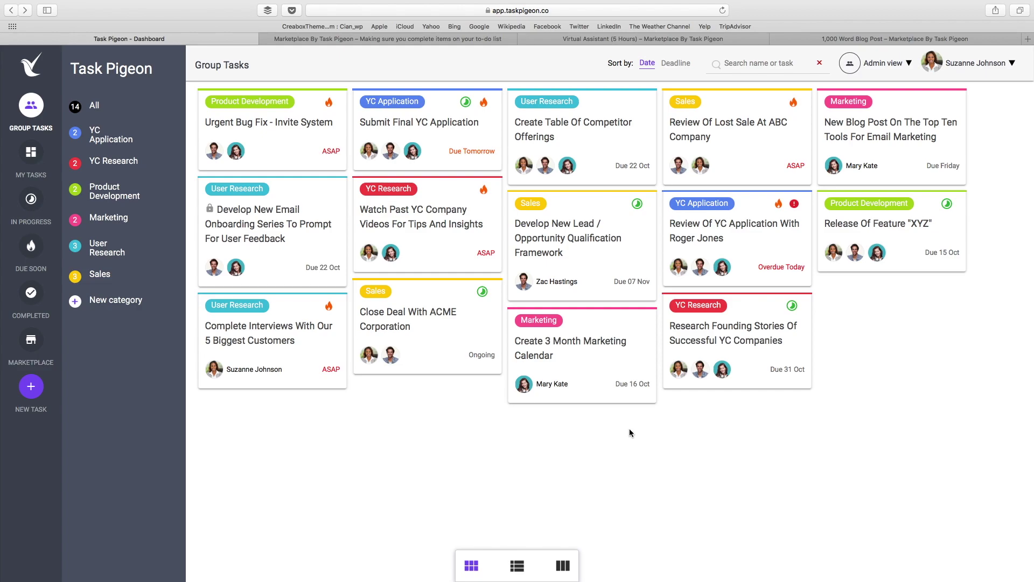
click(871, 146)
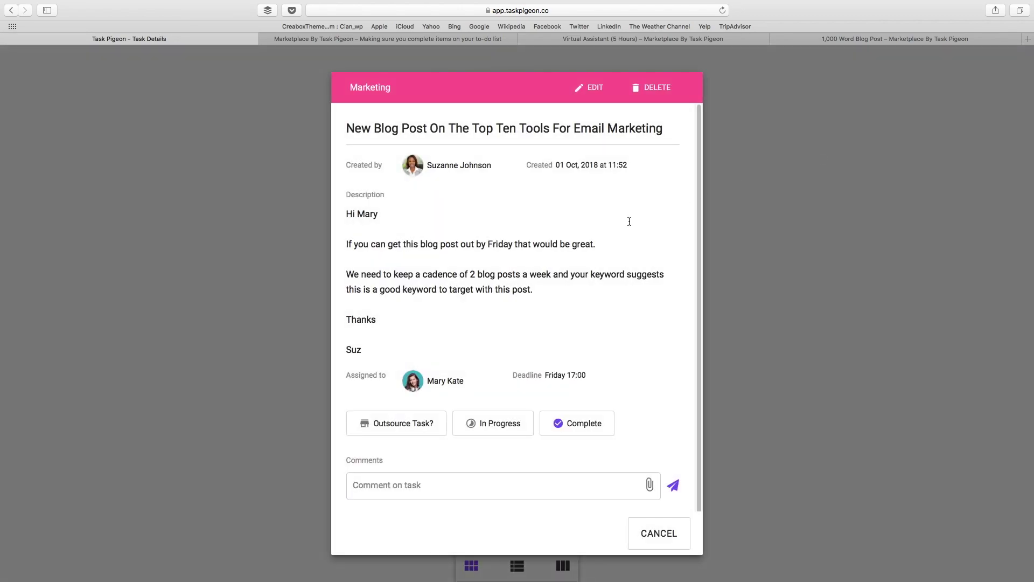
- Scroll through the New Blog Post task details and view the 1,000 Word Blog Post marketplace listing
scroll(622, 225, down, 1)
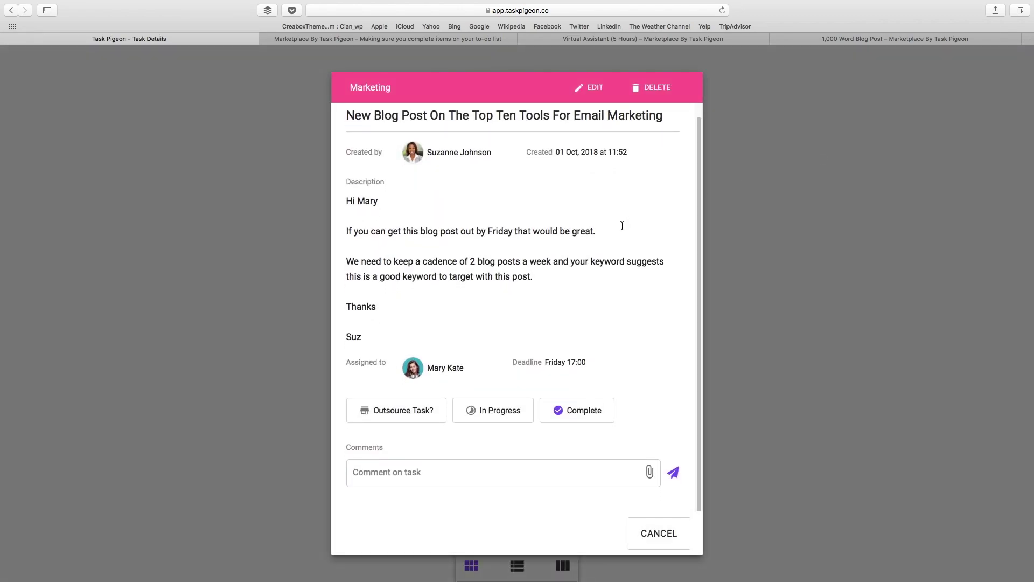
scroll(621, 225, down, 1)
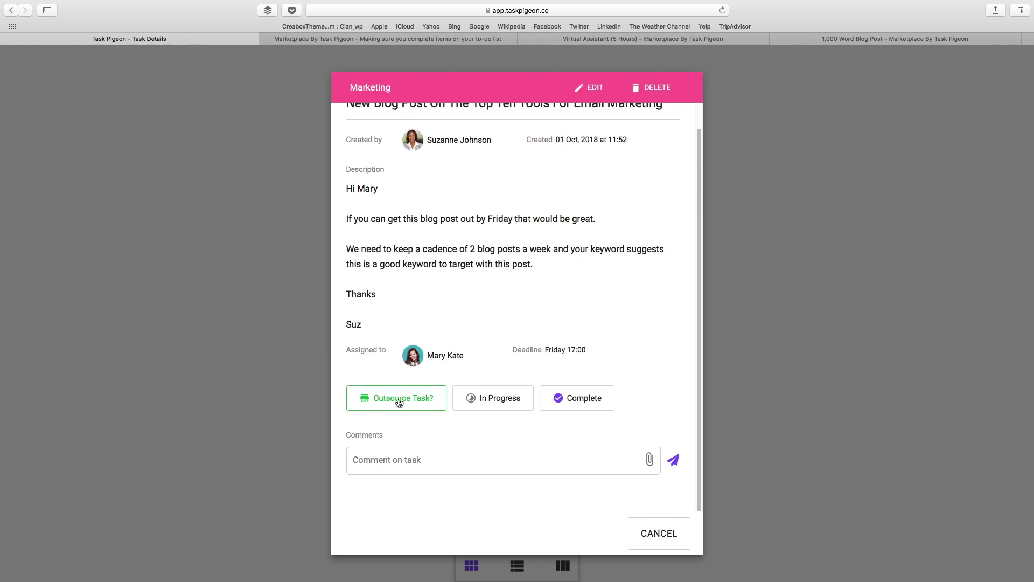
click(871, 40)
scroll(588, 190, down, 5)
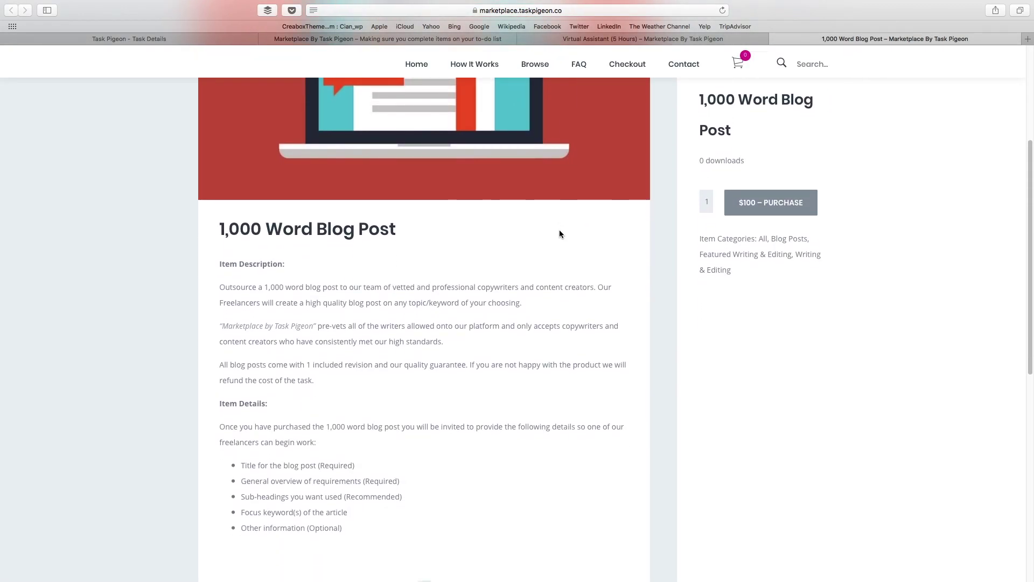
scroll(559, 230, down, 2)
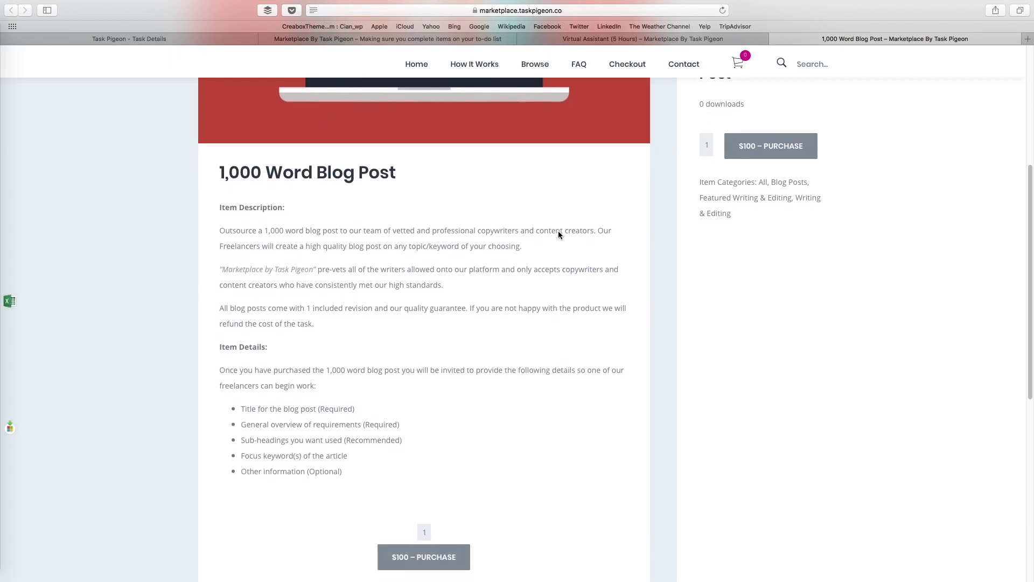
scroll(558, 235, down, 1)
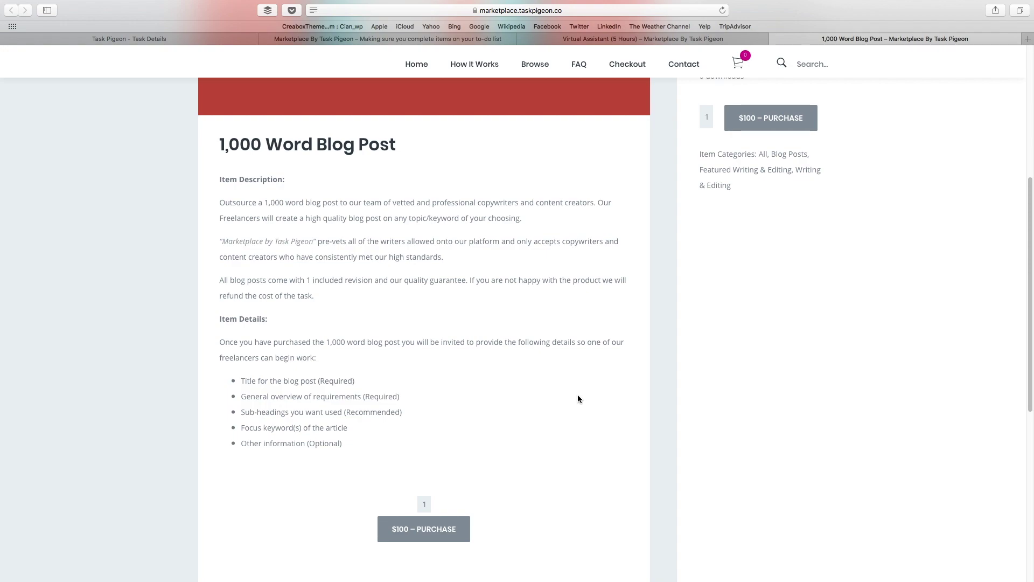
scroll(577, 396, down, 3)
scroll(578, 396, up, 5)
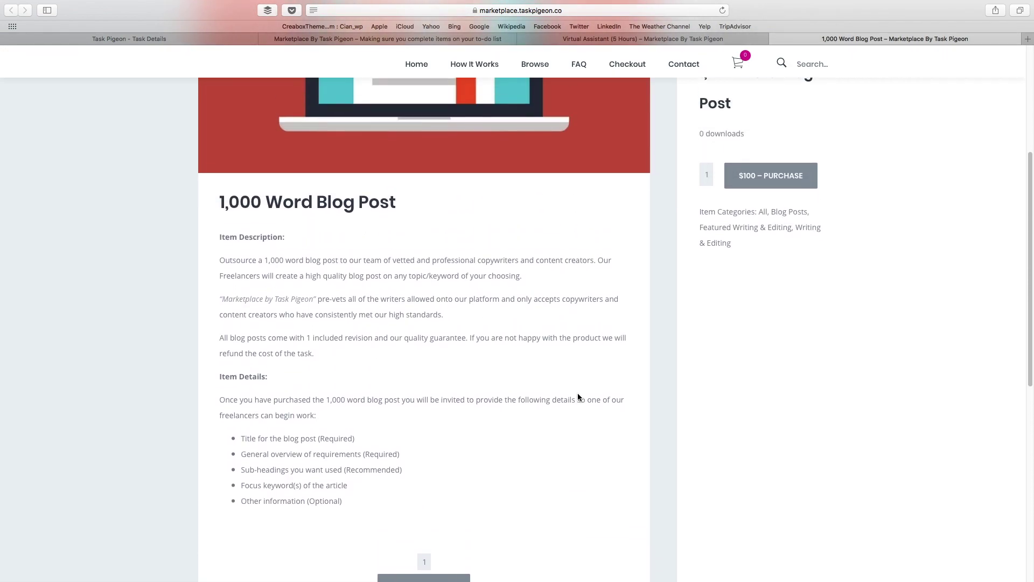
scroll(578, 397, up, 5)
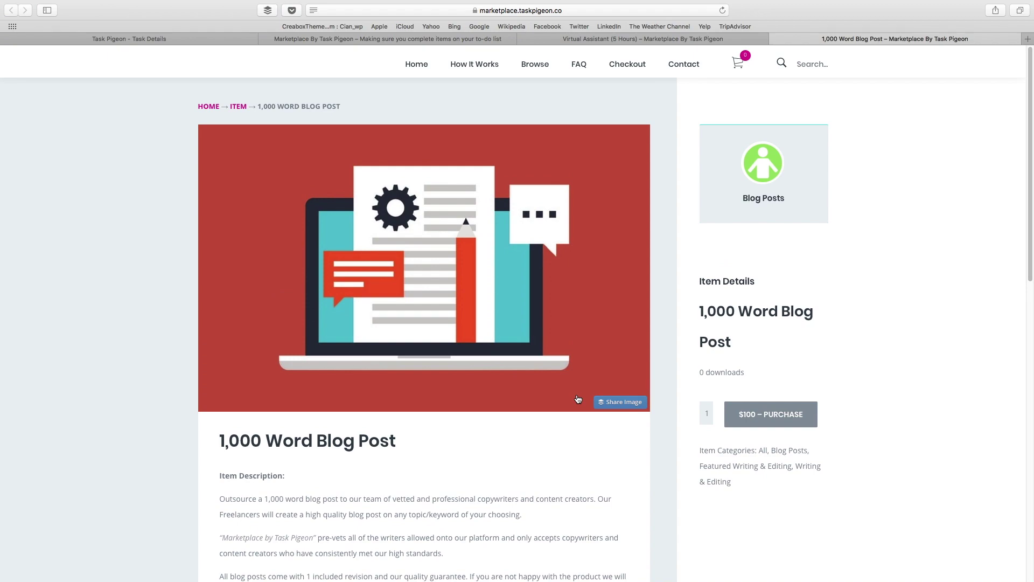
click(171, 40)
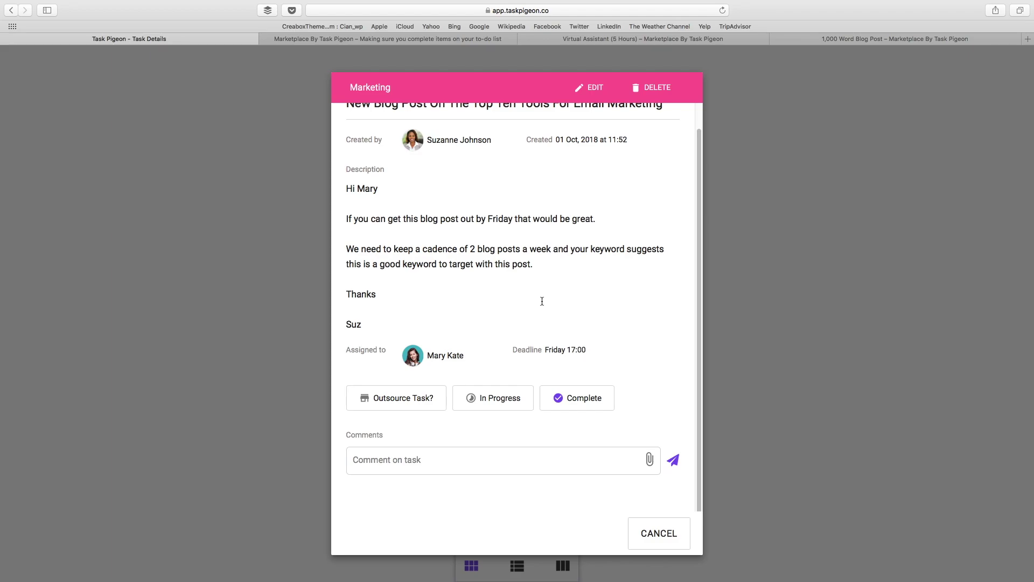
click(815, 298)
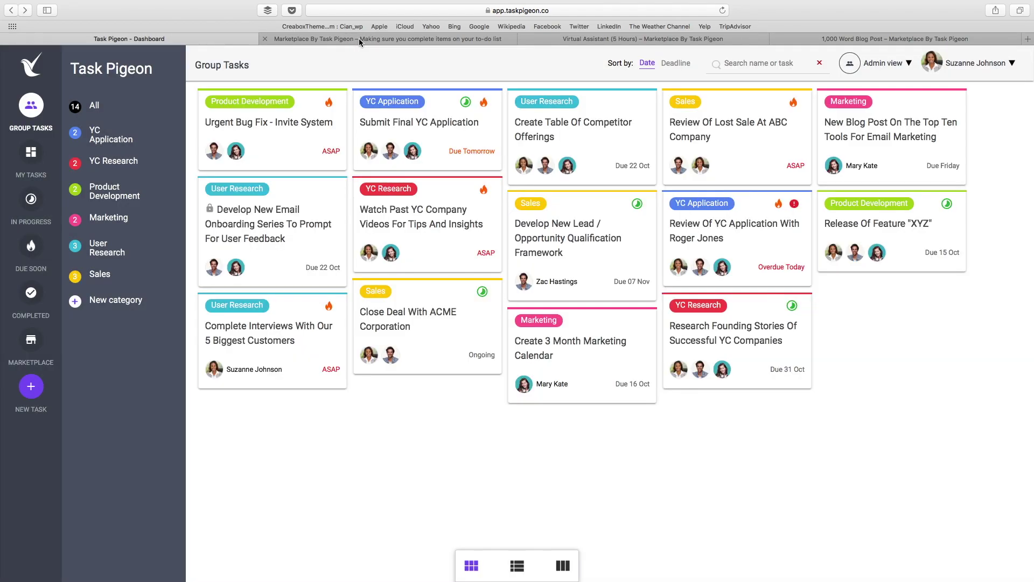
- Browse the marketplace home page down to the Virtual Assistant packages, then return to the dashboard
click(359, 38)
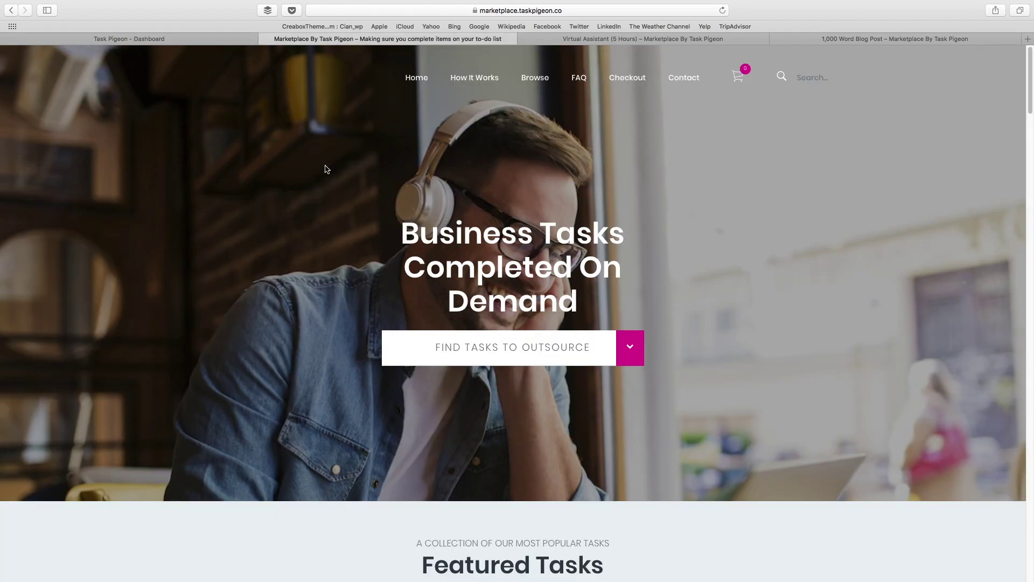
scroll(325, 172, down, 10)
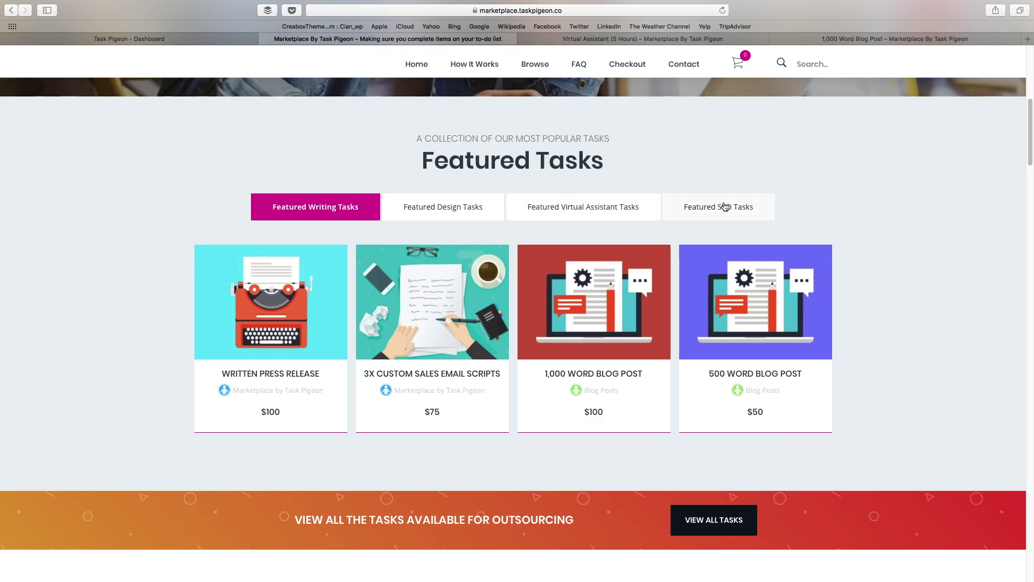
scroll(714, 209, down, 5)
scroll(714, 208, down, 8)
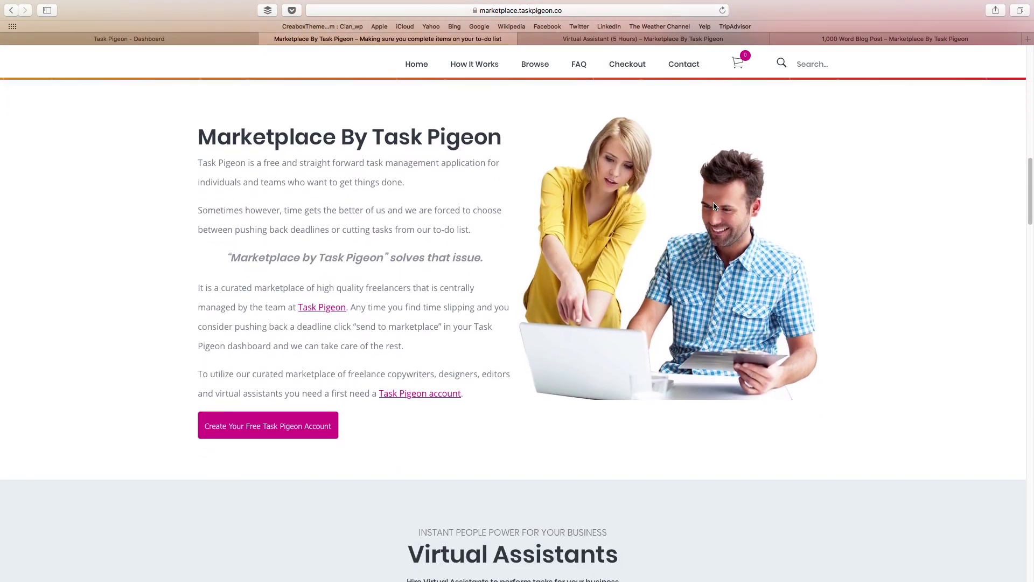
scroll(714, 207, down, 4)
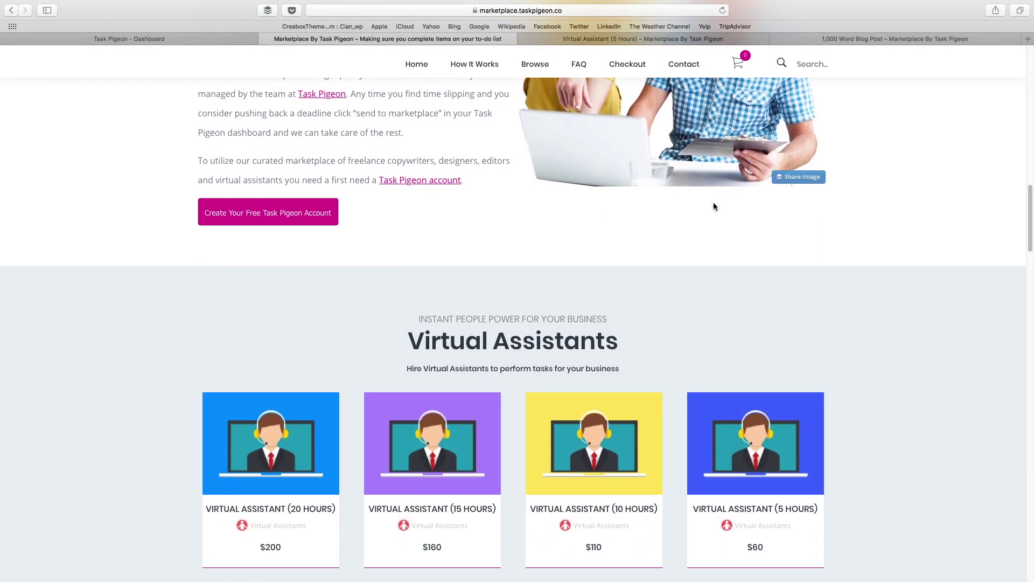
scroll(713, 206, down, 2)
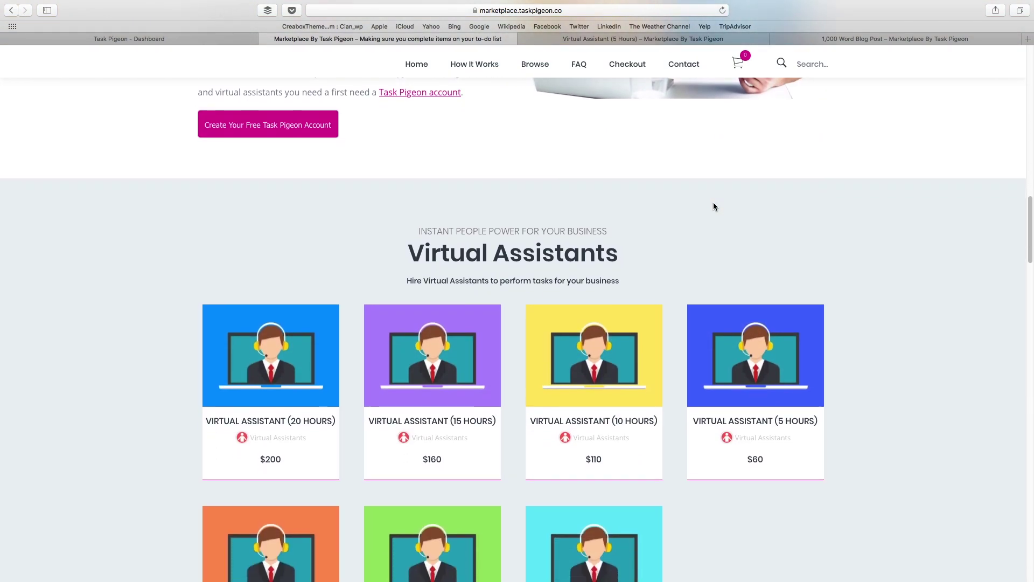
scroll(712, 205, down, 1)
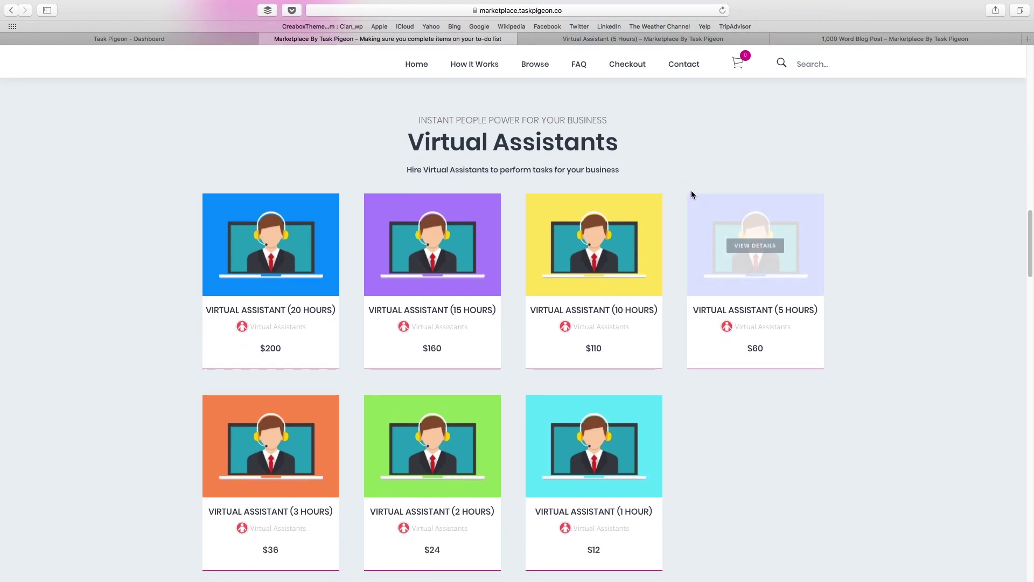
scroll(675, 185, down, 1)
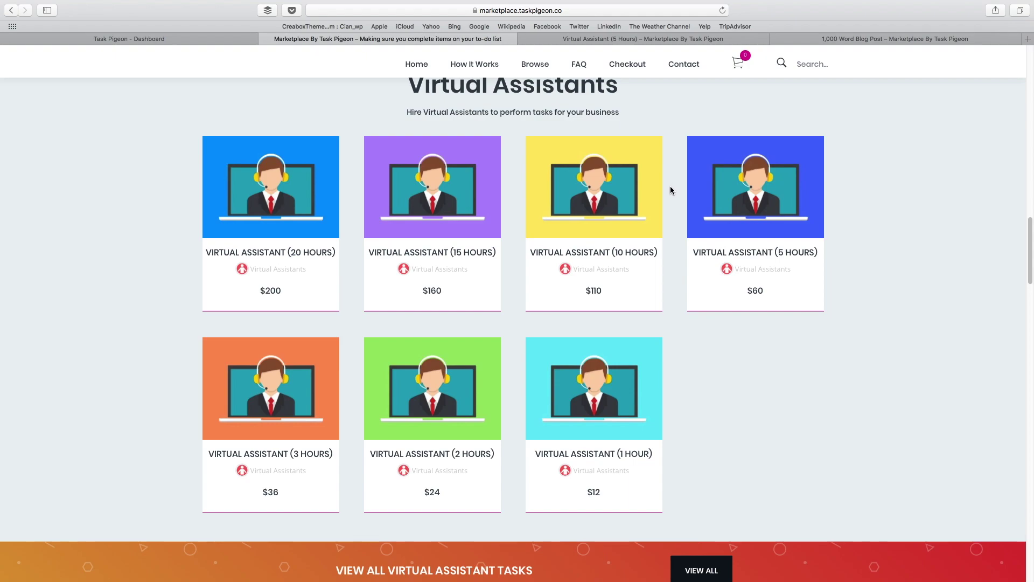
click(178, 44)
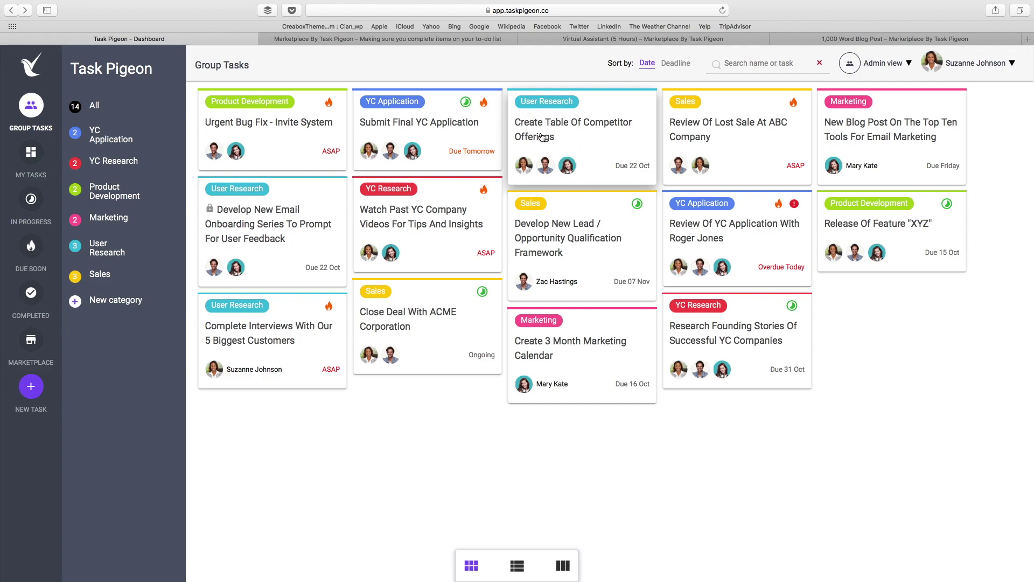
- Review the Create Table Of Competitor Offerings task details and view the Virtual Assistant (5 Hours) listing
click(569, 139)
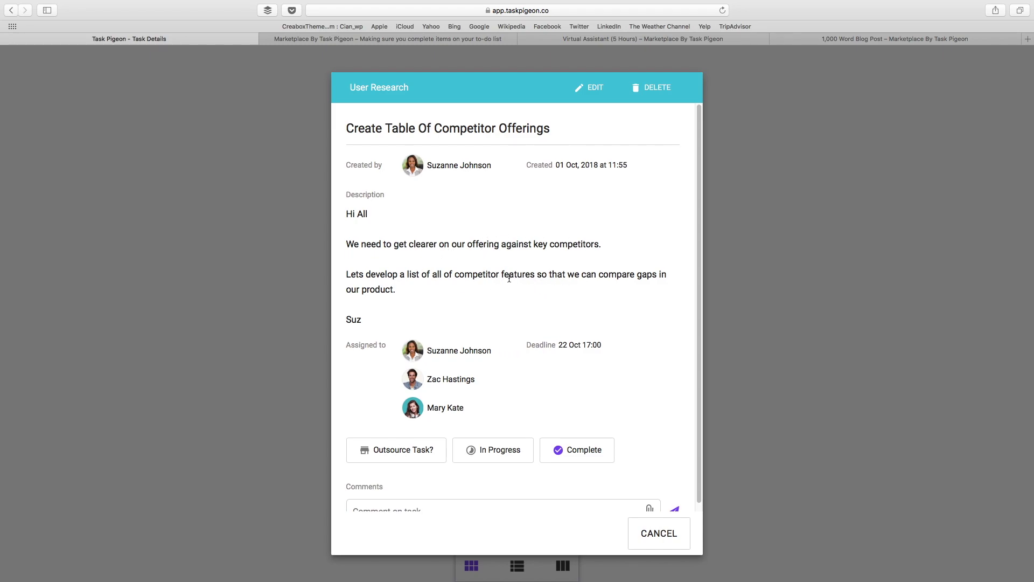
scroll(510, 278, down, 1)
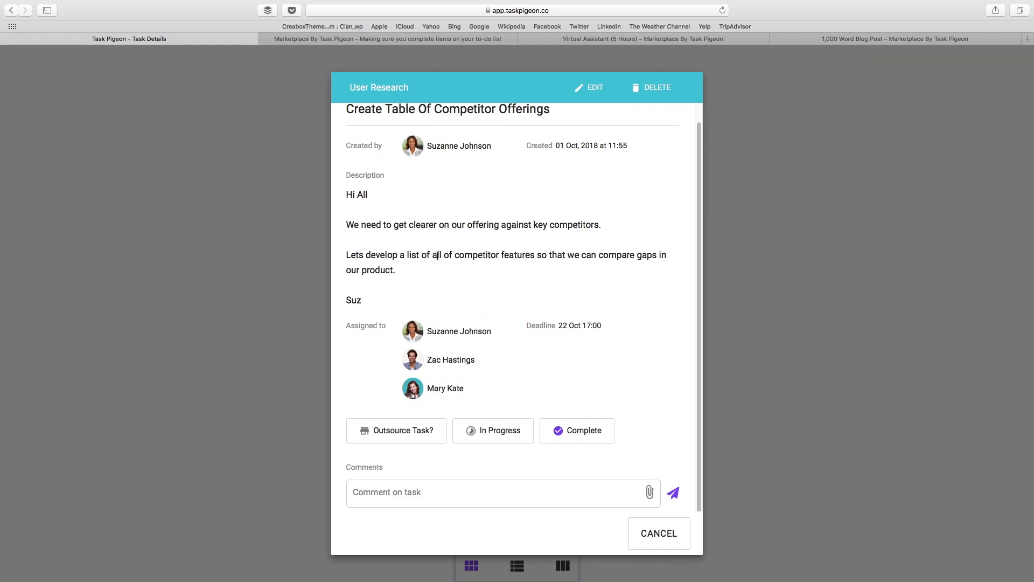
scroll(498, 259, down, 1)
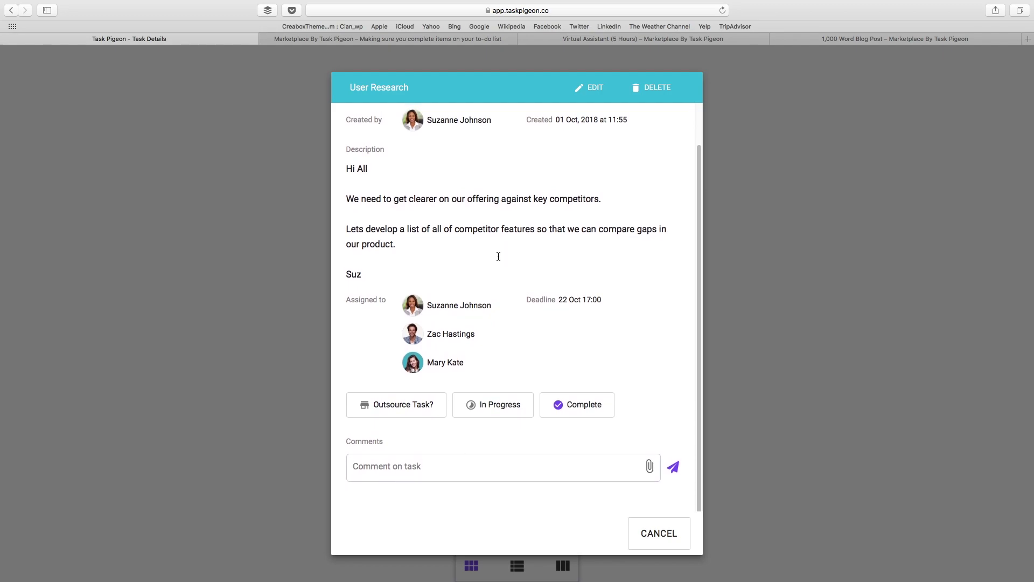
scroll(498, 255, up, 1)
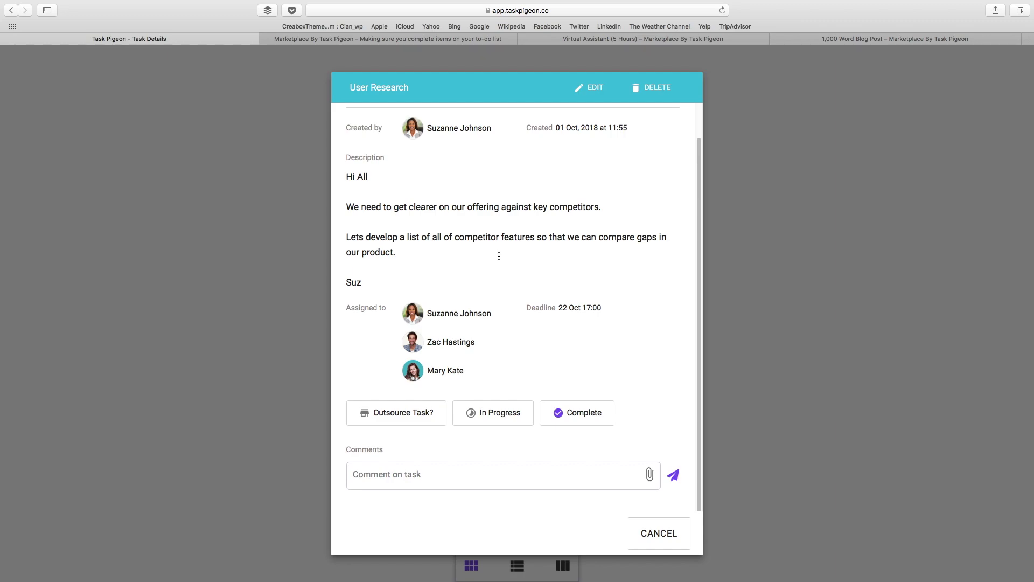
scroll(498, 256, down, 1)
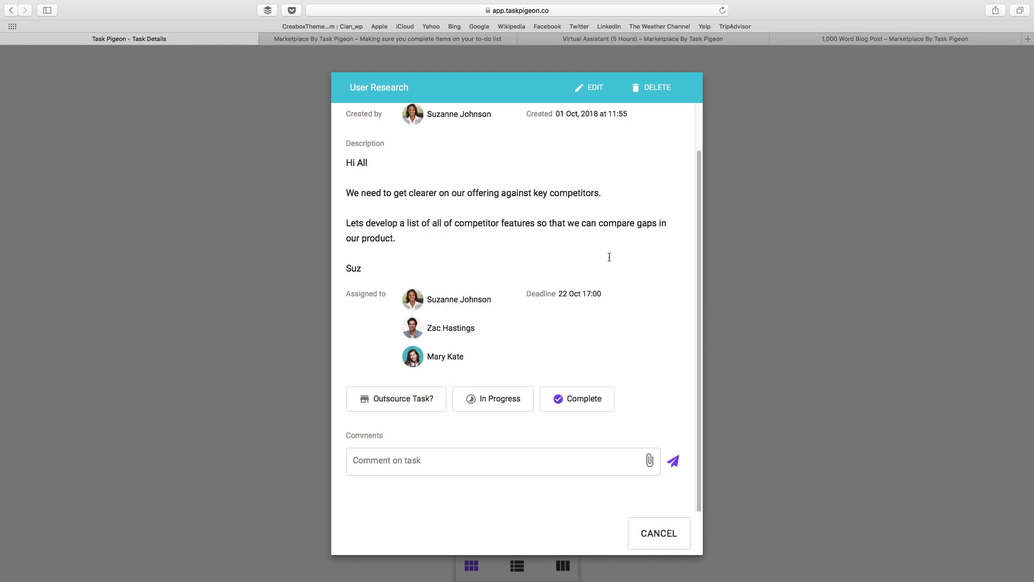
click(598, 40)
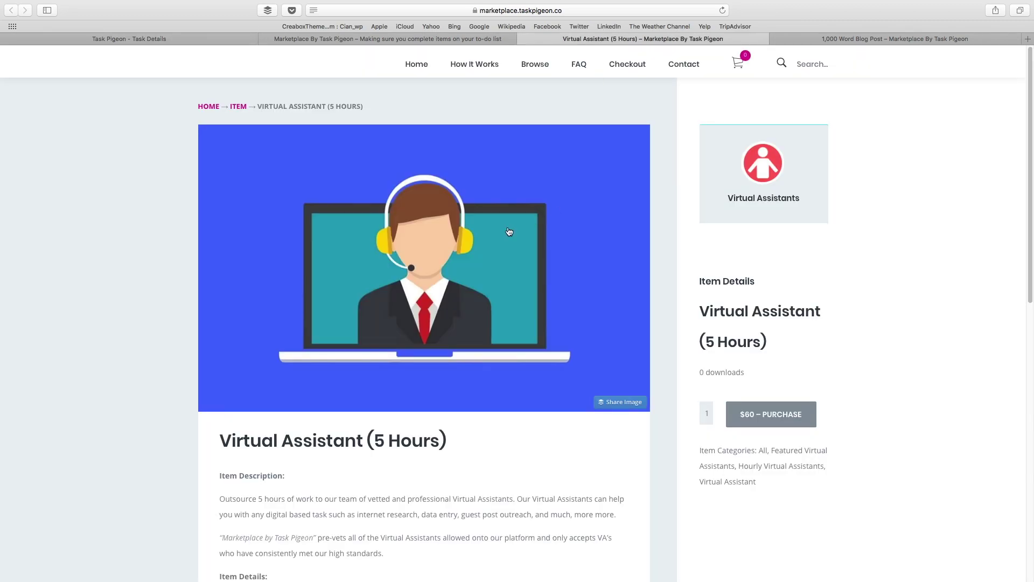
scroll(475, 247, down, 2)
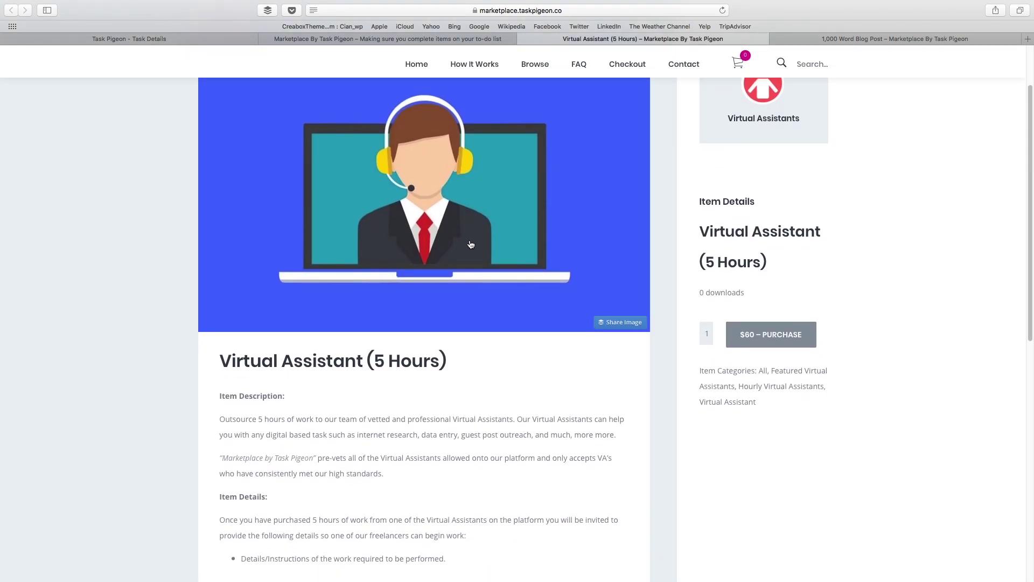
scroll(471, 242, down, 3)
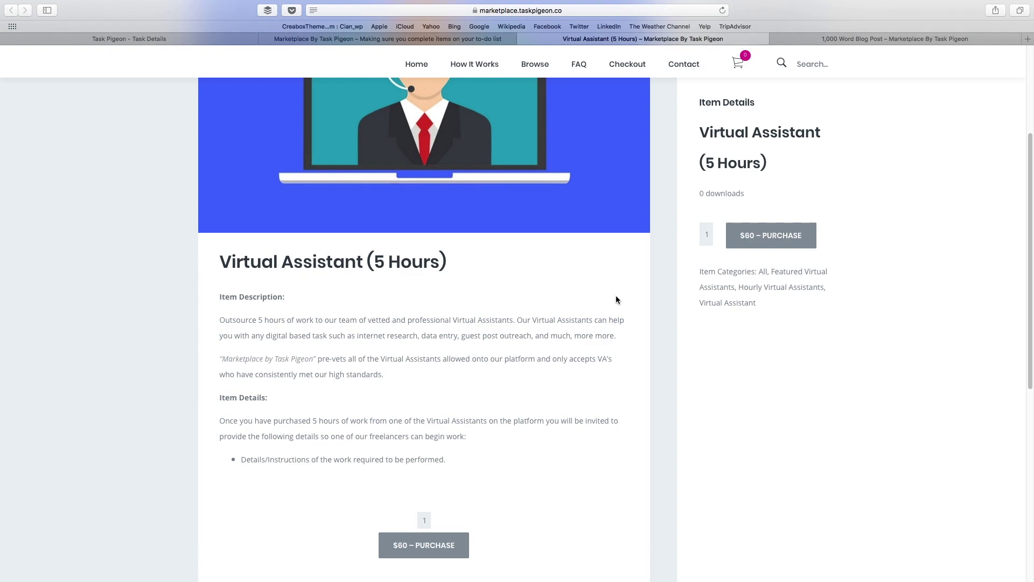
click(398, 39)
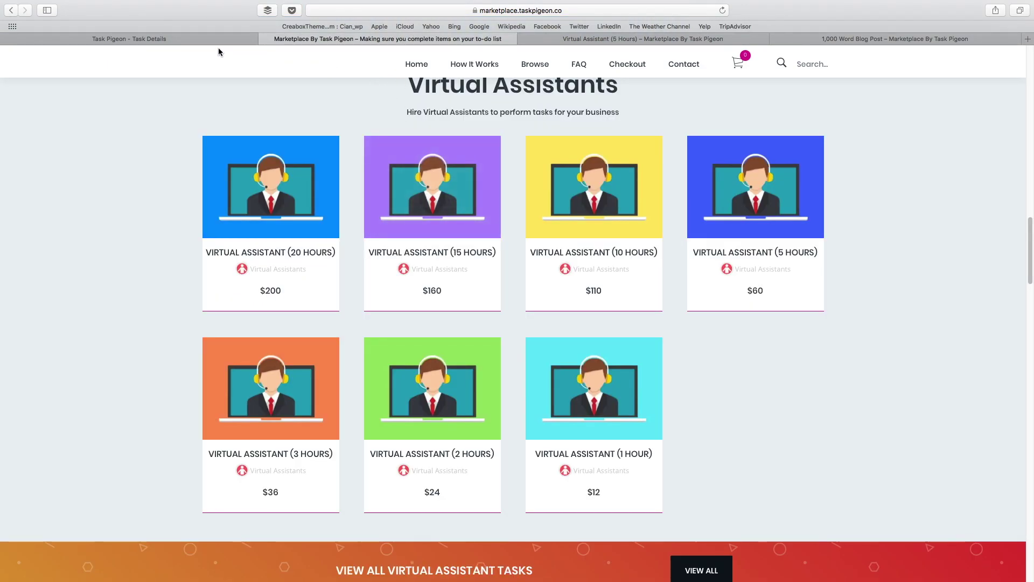
click(200, 40)
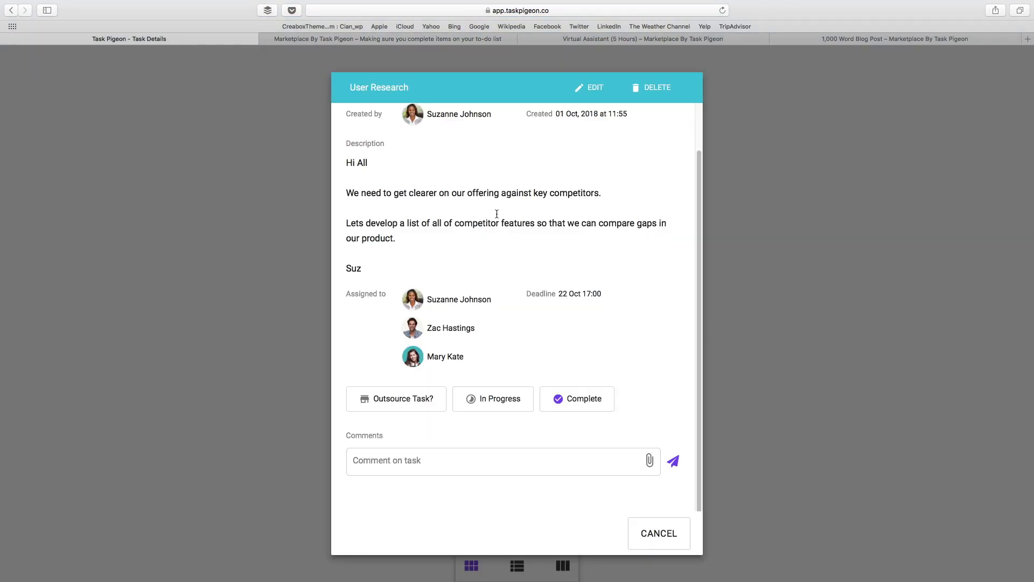
- Cancel the Create Table Of Competitor Offerings task details to return to the dashboard
click(797, 347)
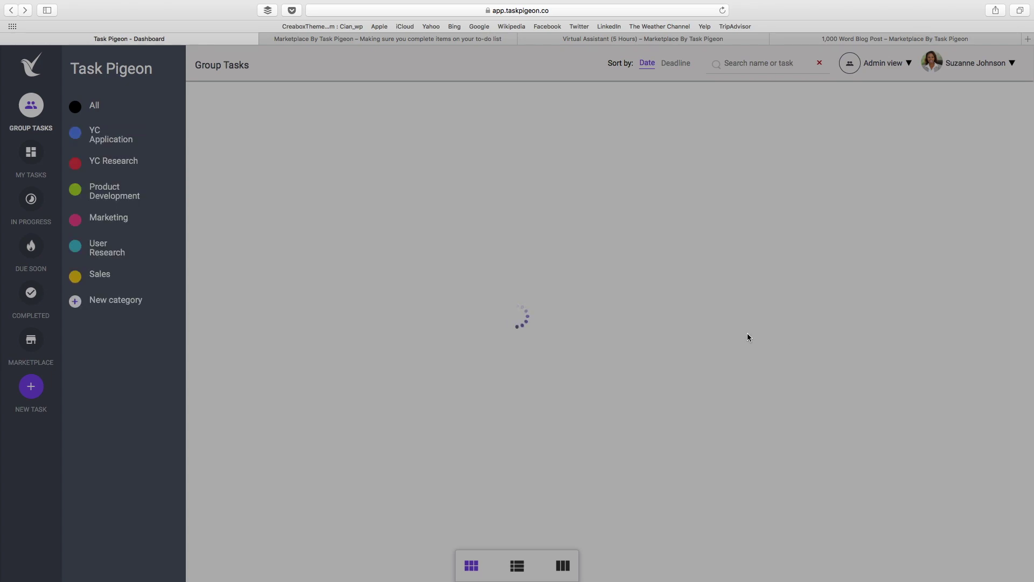